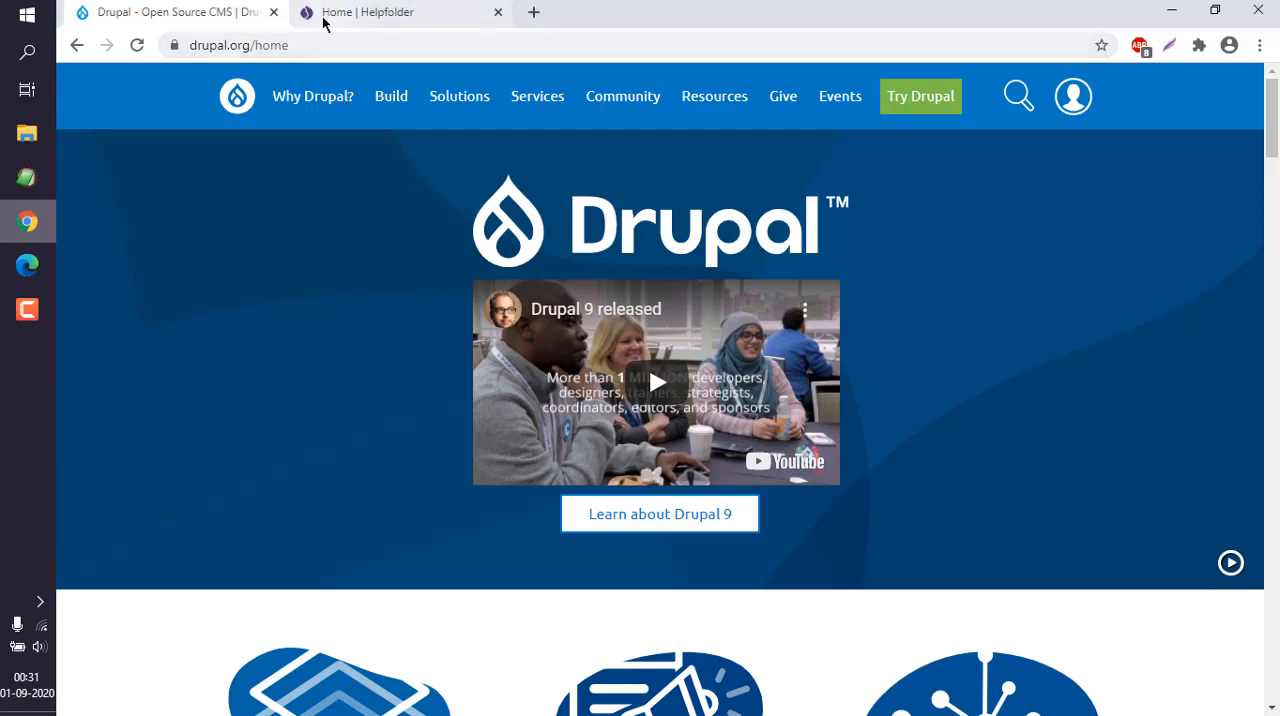
Log in to the Helpfolder site with the account's username and password.
{"action": "left_click", "coordinate": [327, 17]}
{"action": "left_click", "coordinate": [1152, 104]}
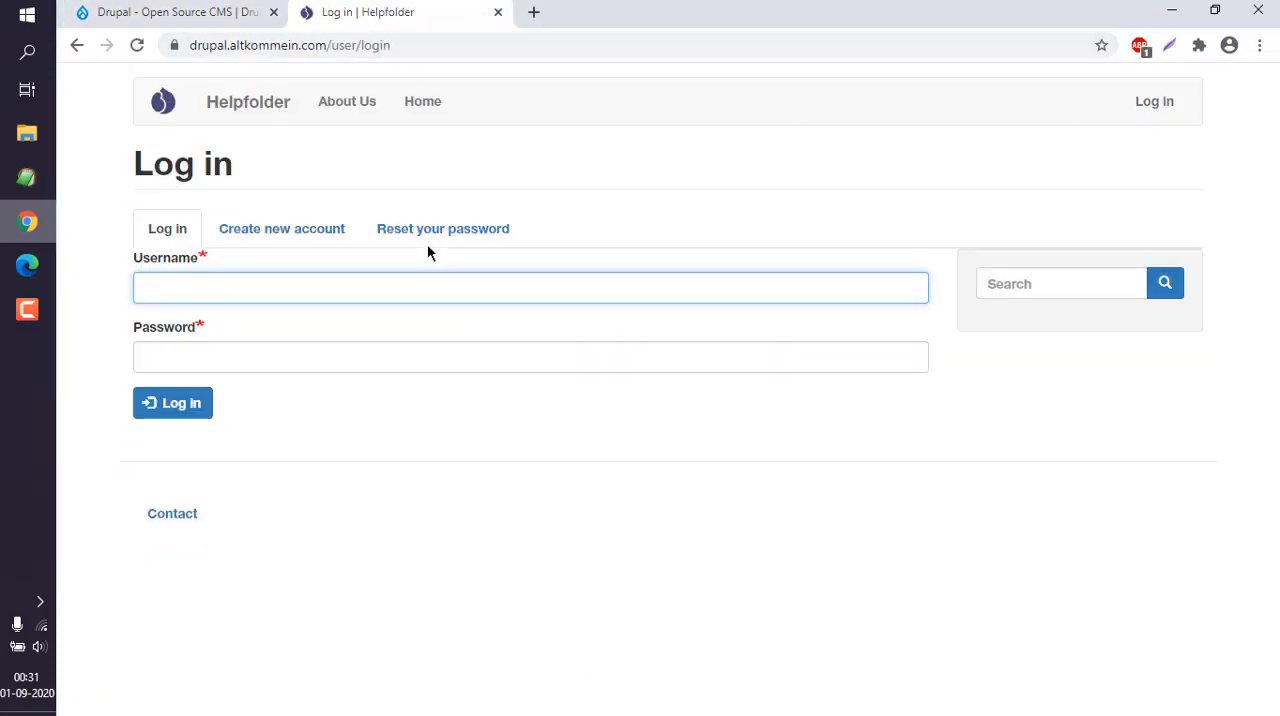
{"action": "type", "text": "mahesh"}
{"action": "key", "text": "Tab"}
{"action": "type", "text": "••••"}
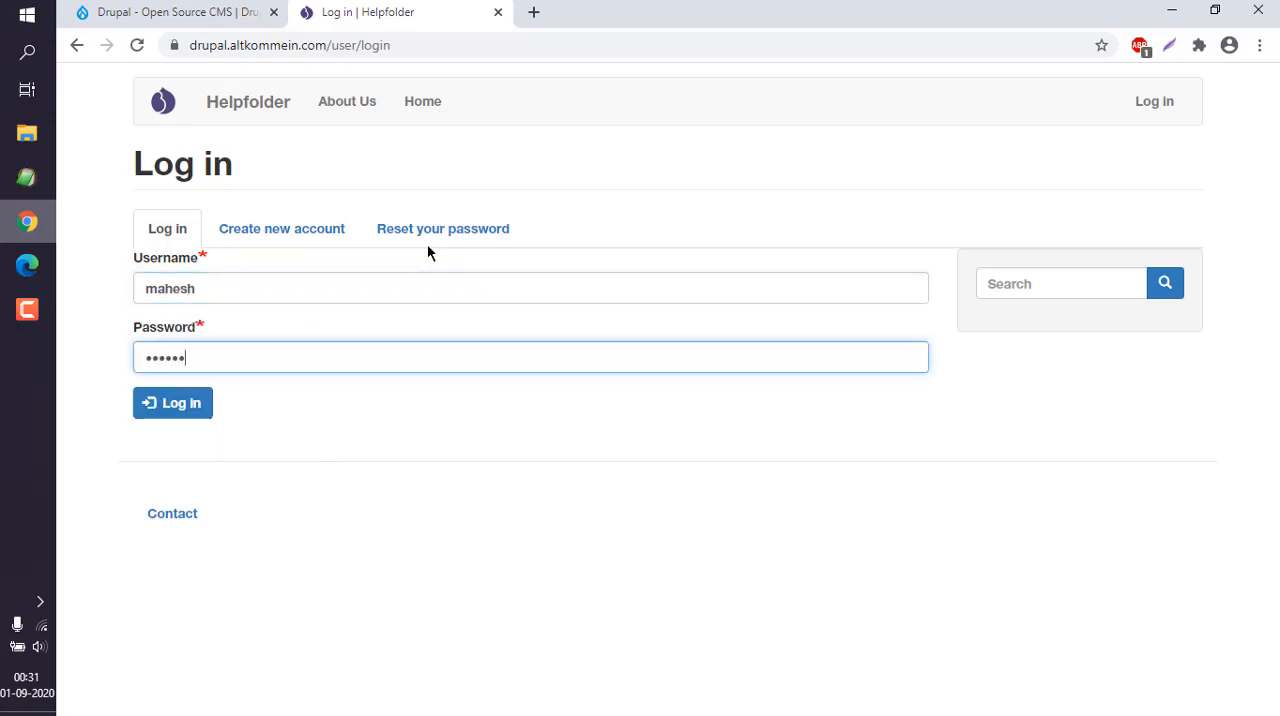
{"action": "key", "text": "Return"}
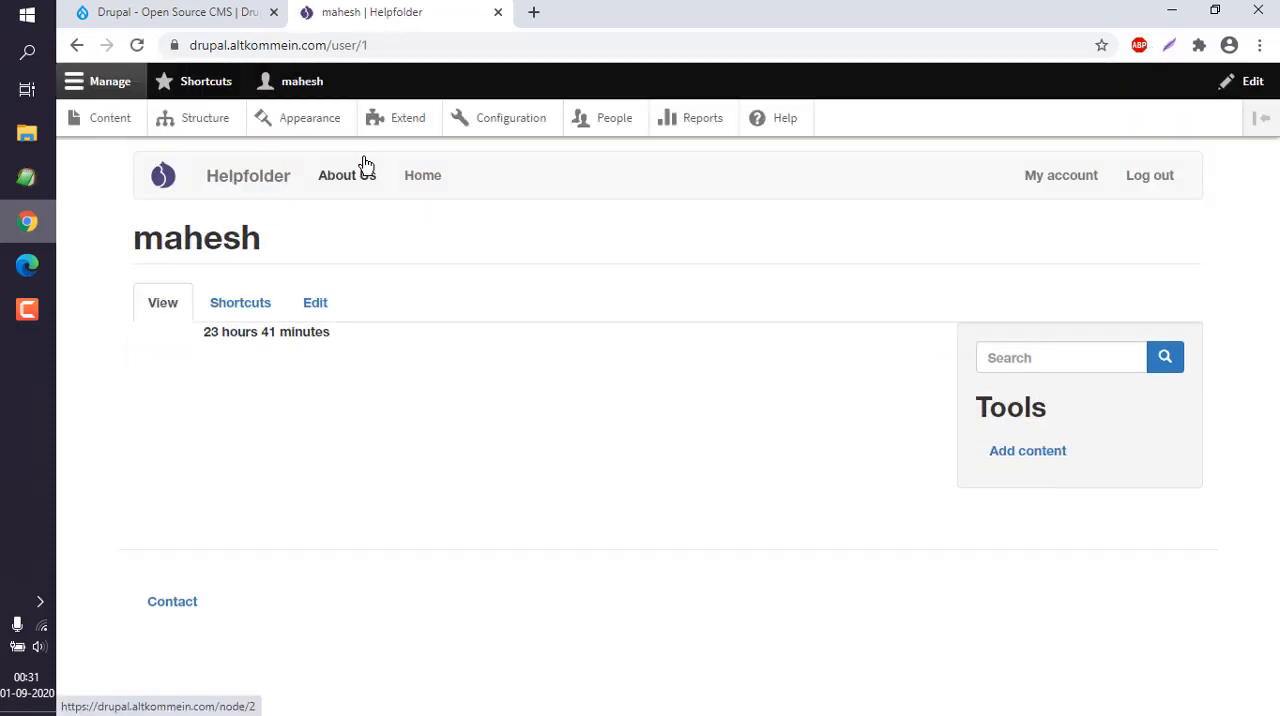
Open the date and time formats page in the site's regional and language configuration.
{"action": "left_click", "coordinate": [502, 130]}
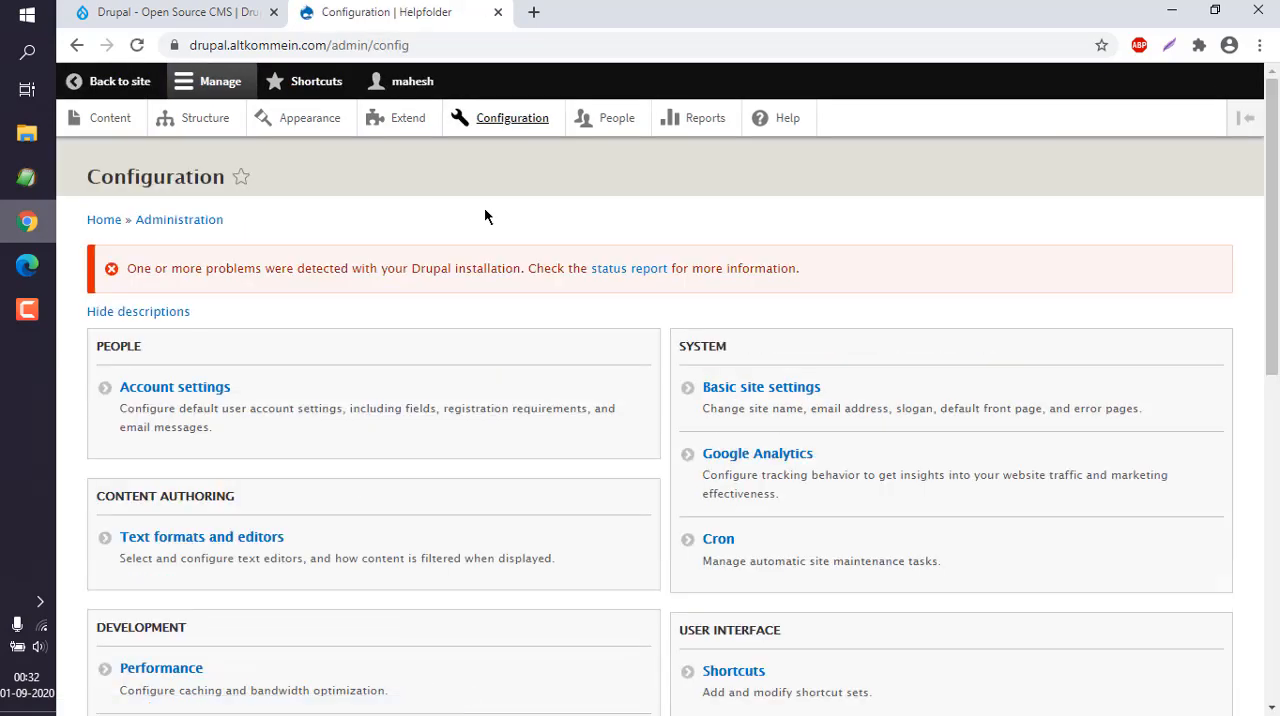
{"action": "scroll", "coordinate": [484, 207], "scroll_direction": "down", "scroll_amount": 6}
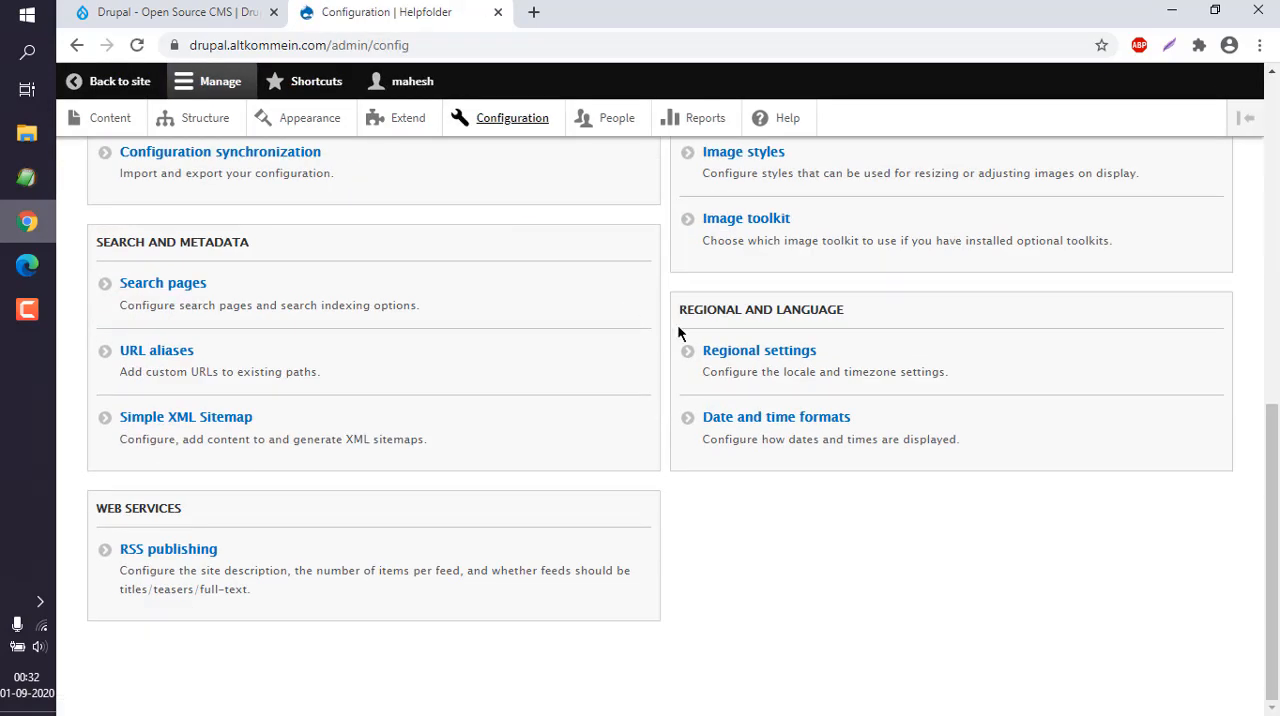
{"action": "left_click", "coordinate": [742, 420]}
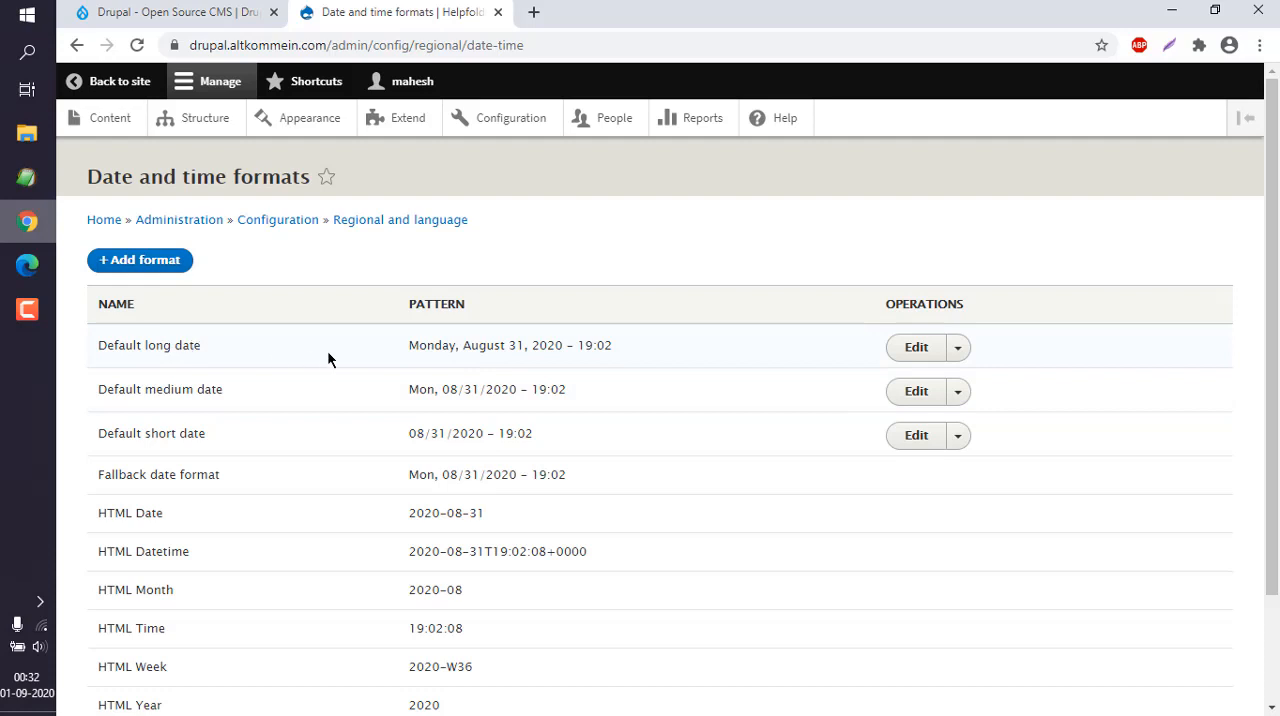
Review the format string of the Default long date and save the format.
{"action": "left_click", "coordinate": [926, 348]}
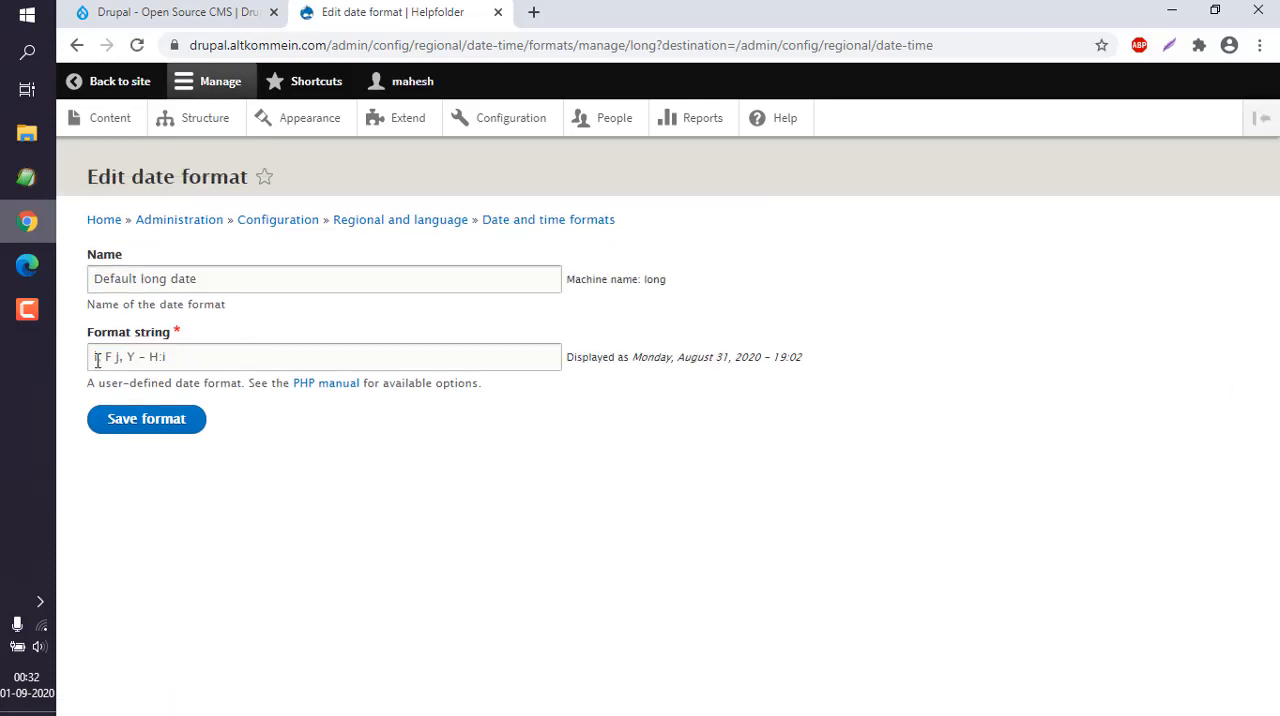
{"action": "left_click", "coordinate": [171, 356]}
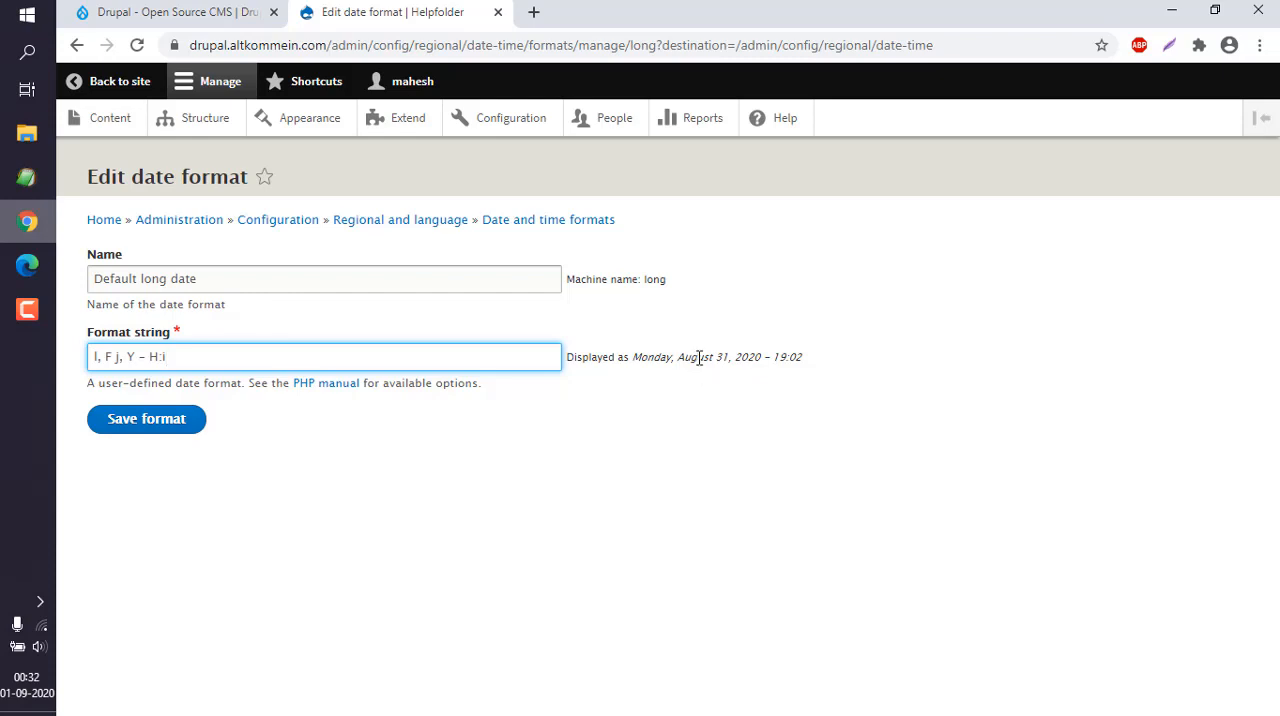
{"action": "left_click", "coordinate": [163, 428]}
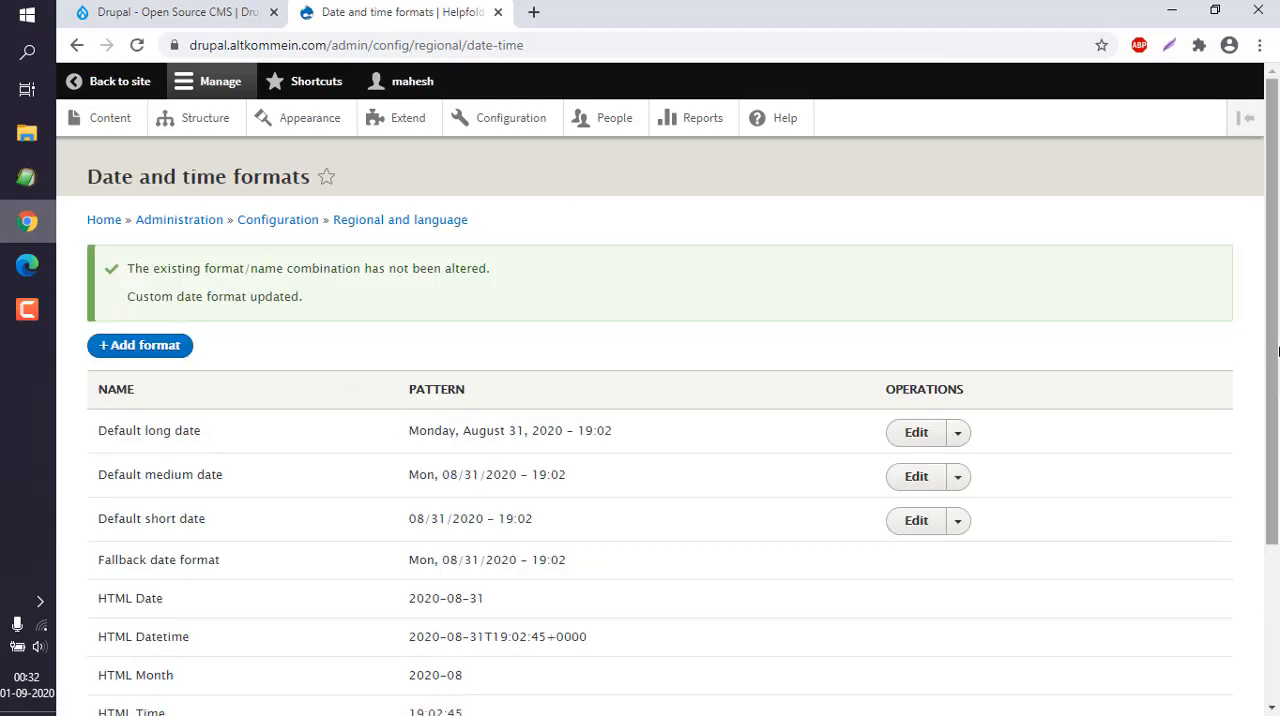
Set the Default short date's format string to "d/m/Y - H:i", save it and check its pattern in the list.
{"action": "scroll", "coordinate": [260, 375], "scroll_direction": "down", "scroll_amount": 2}
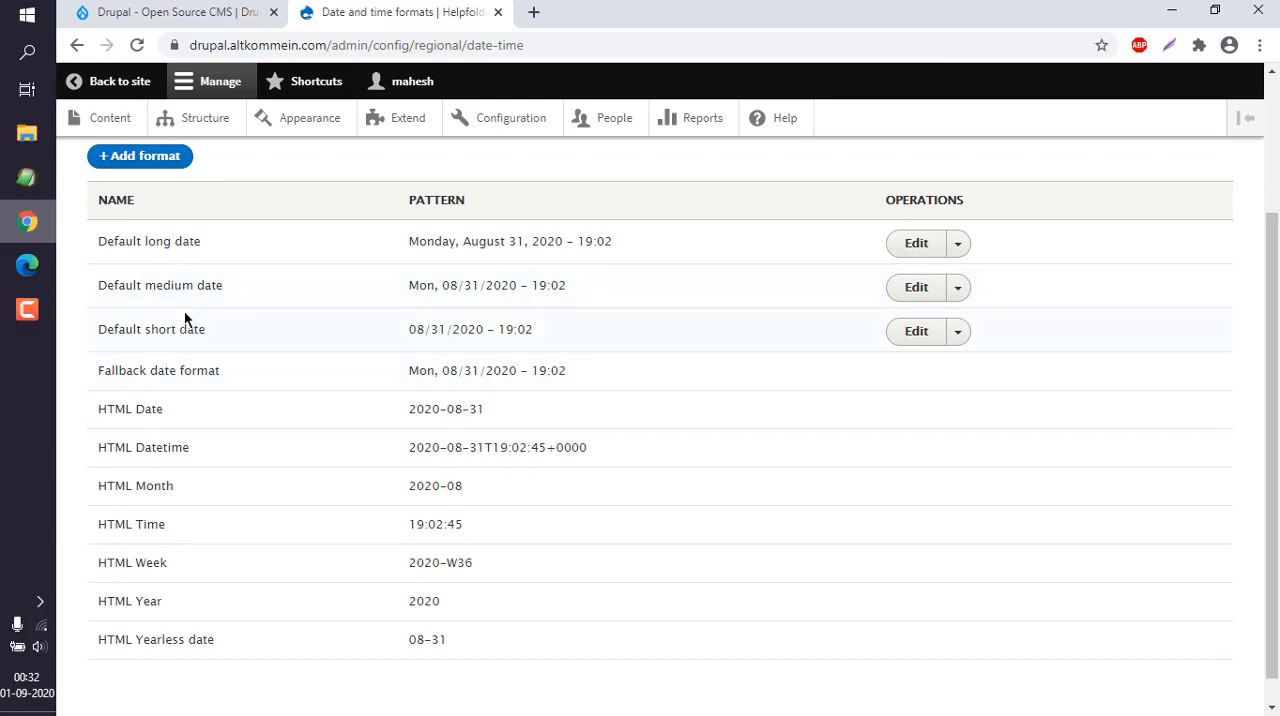
{"action": "left_click", "coordinate": [926, 333]}
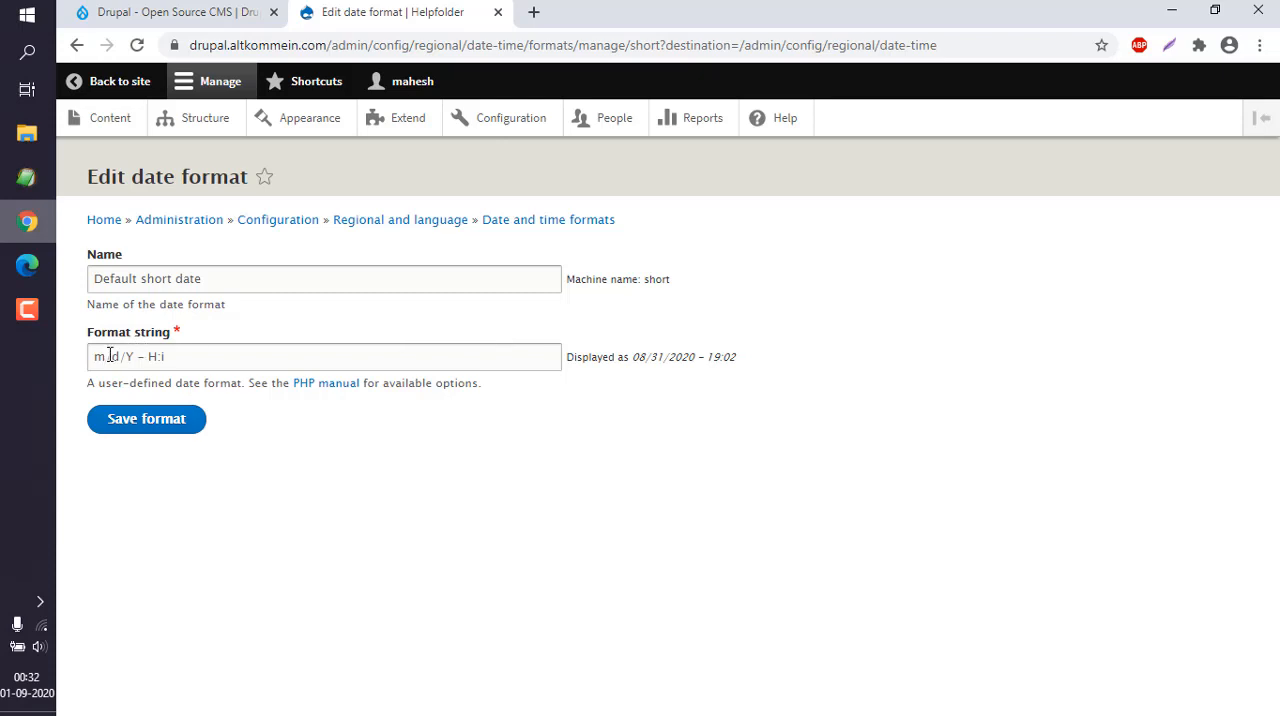
{"action": "left_click_drag", "start_coordinate": [110, 356], "coordinate": [94, 356]}
{"action": "type", "text": "d"}
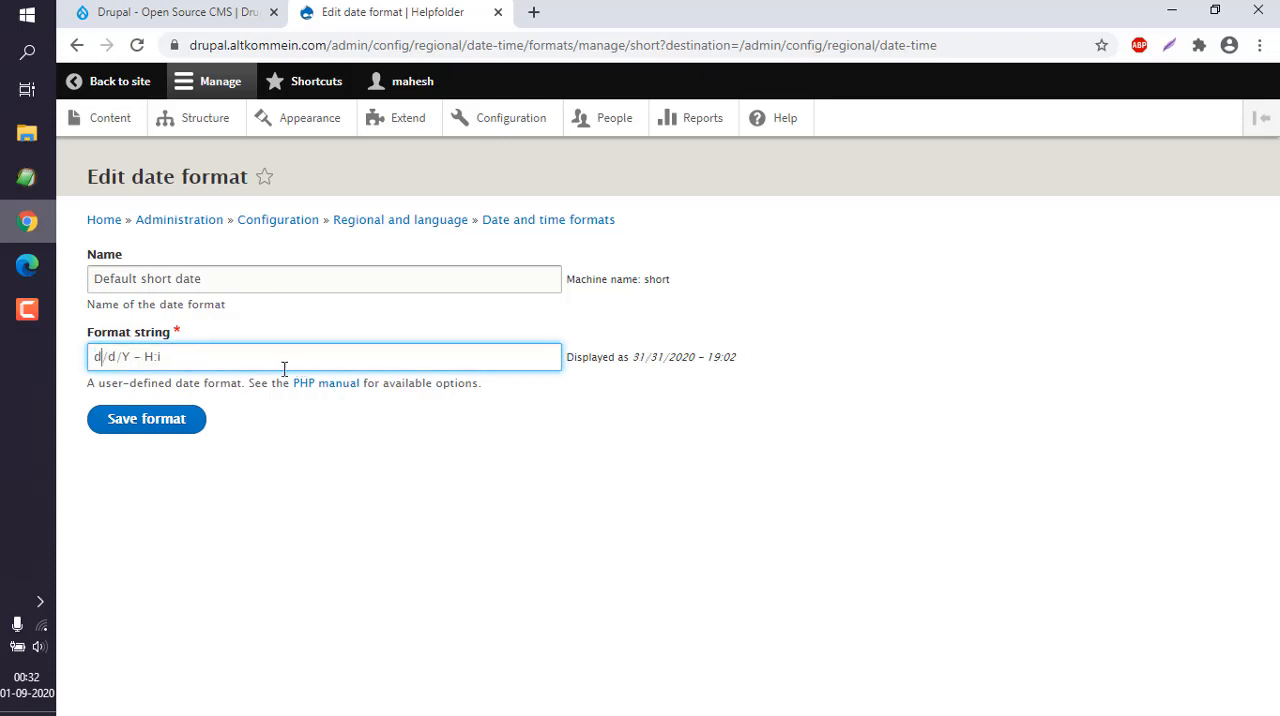
{"action": "double_click", "coordinate": [112, 357]}
{"action": "type", "text": "m"}
{"action": "left_click", "coordinate": [172, 420]}
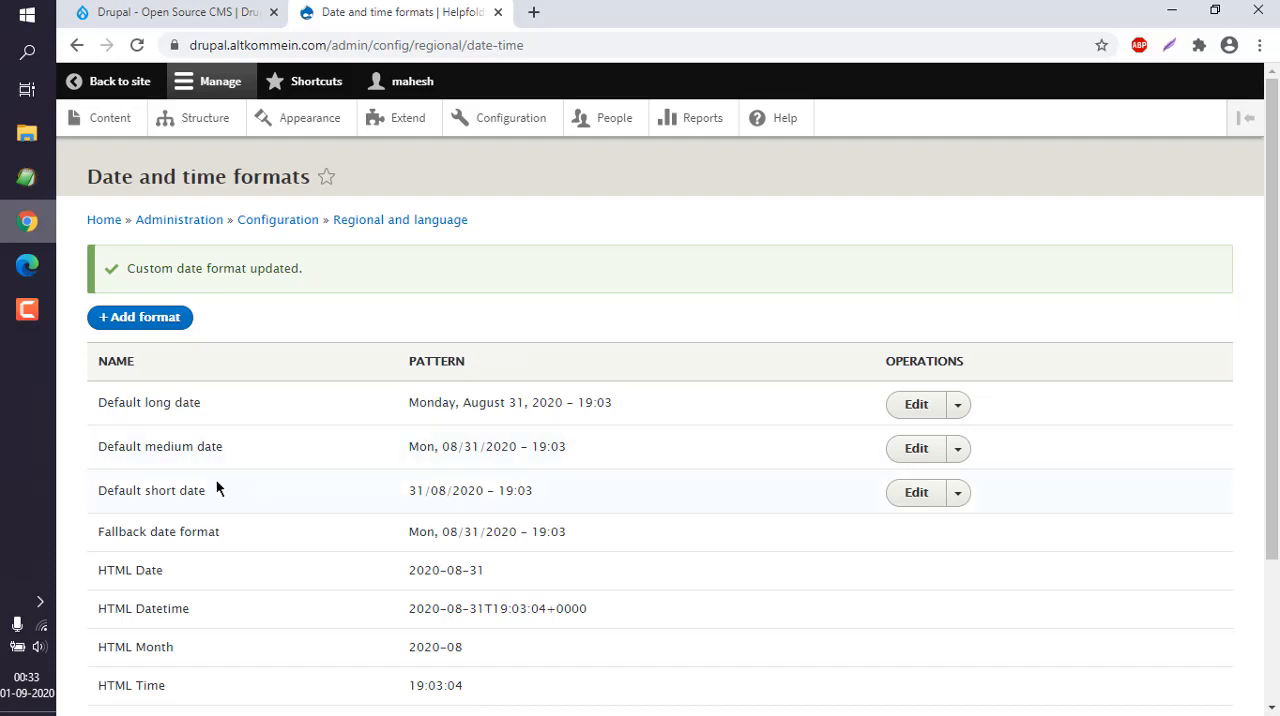
{"action": "double_click", "coordinate": [413, 491]}
{"action": "double_click", "coordinate": [438, 491]}
{"action": "left_click", "coordinate": [530, 490]}
Set the Default medium date's format string to "D, d/m/Y - H:i", save it and check its pattern in the list.
{"action": "left_click", "coordinate": [918, 452]}
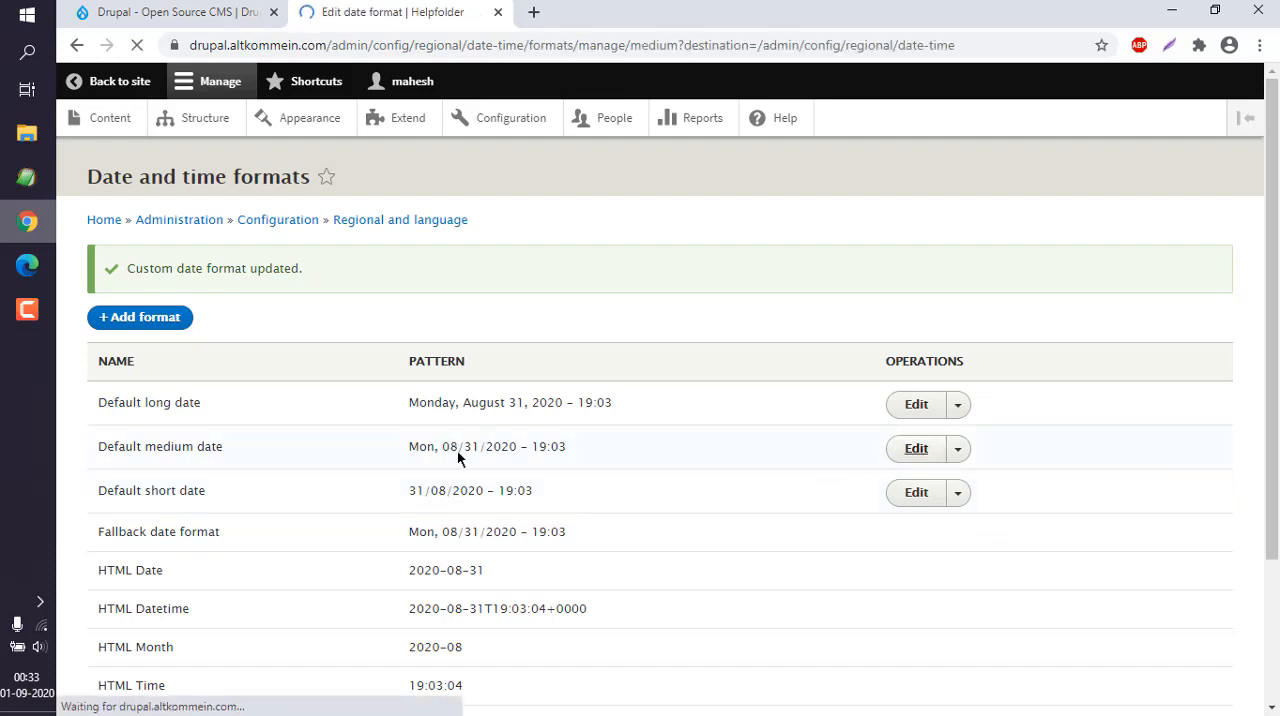
{"action": "left_click", "coordinate": [127, 357]}
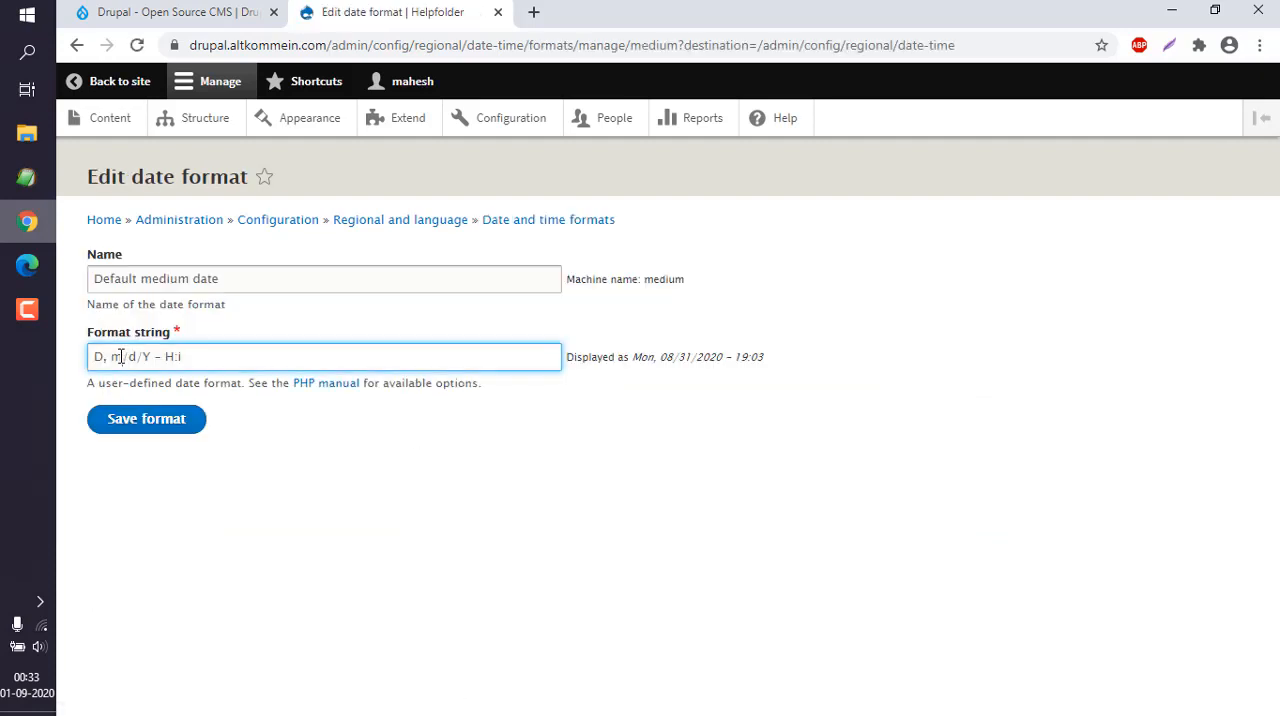
{"action": "double_click", "coordinate": [127, 357]}
{"action": "type", "text": "d"}
{"action": "double_click", "coordinate": [129, 357]}
{"action": "type", "text": "m"}
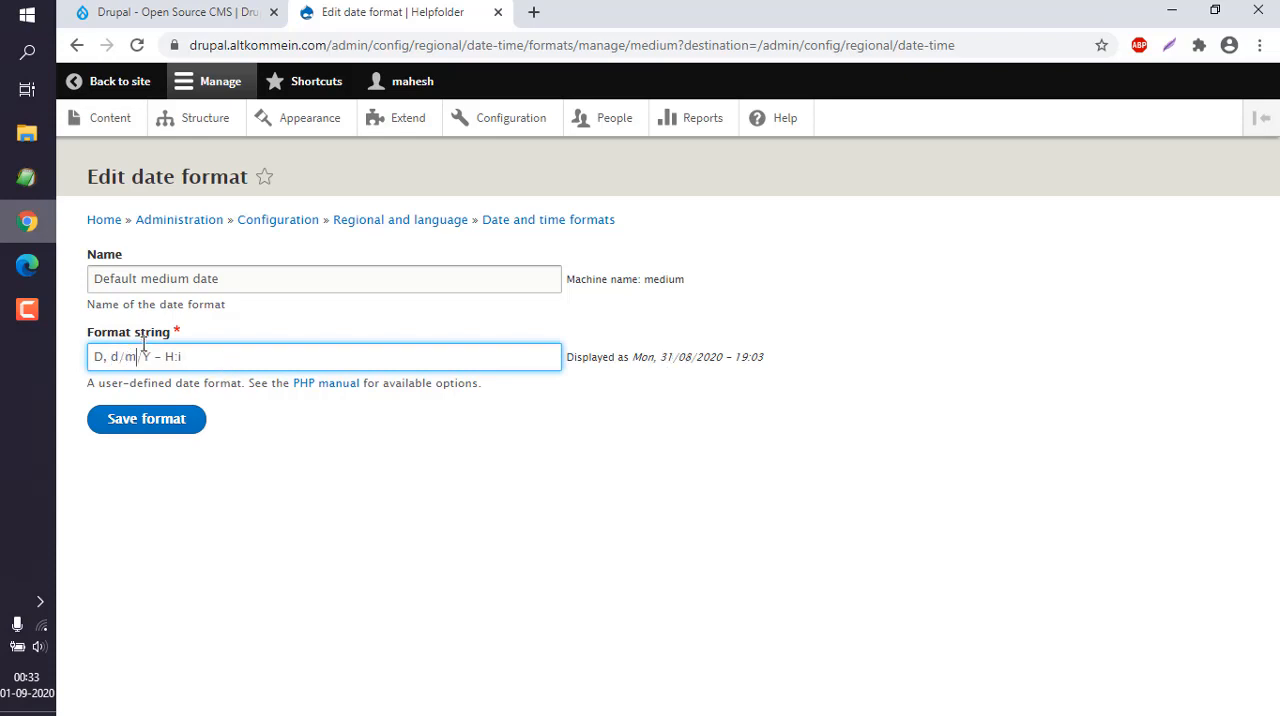
{"action": "left_click", "coordinate": [151, 420]}
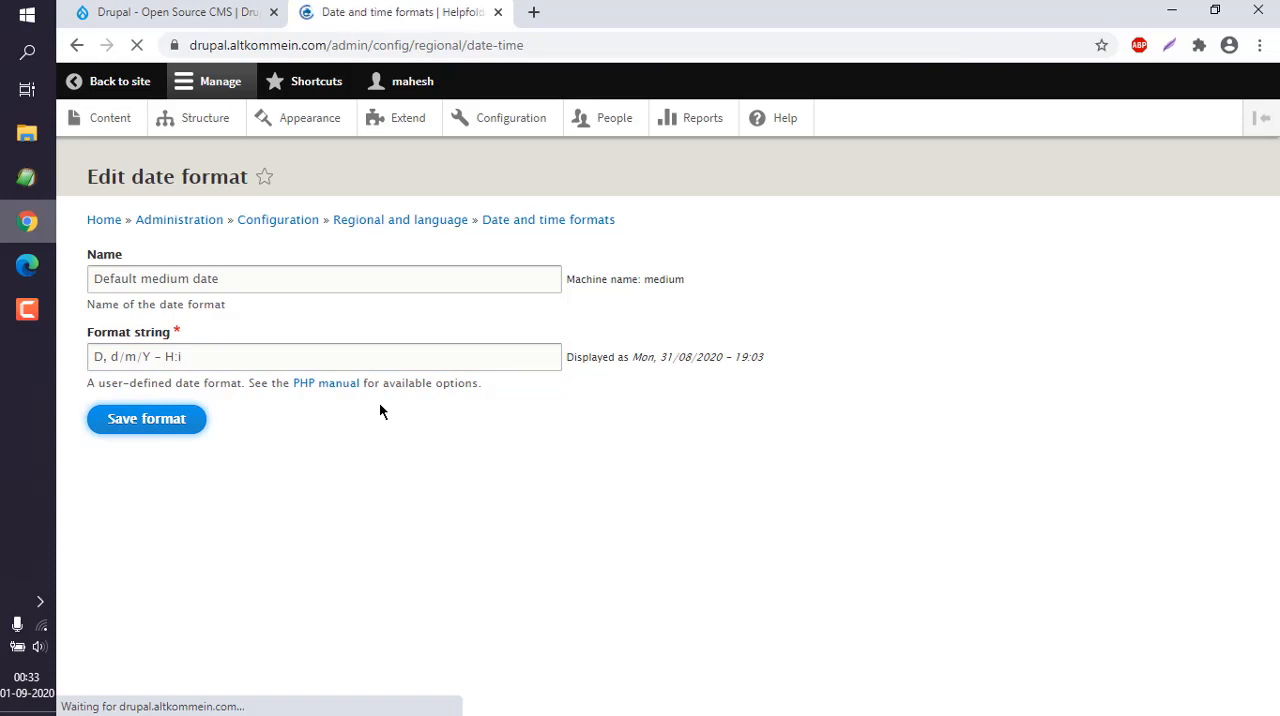
{"action": "left_click_drag", "start_coordinate": [408, 447], "coordinate": [591, 447]}
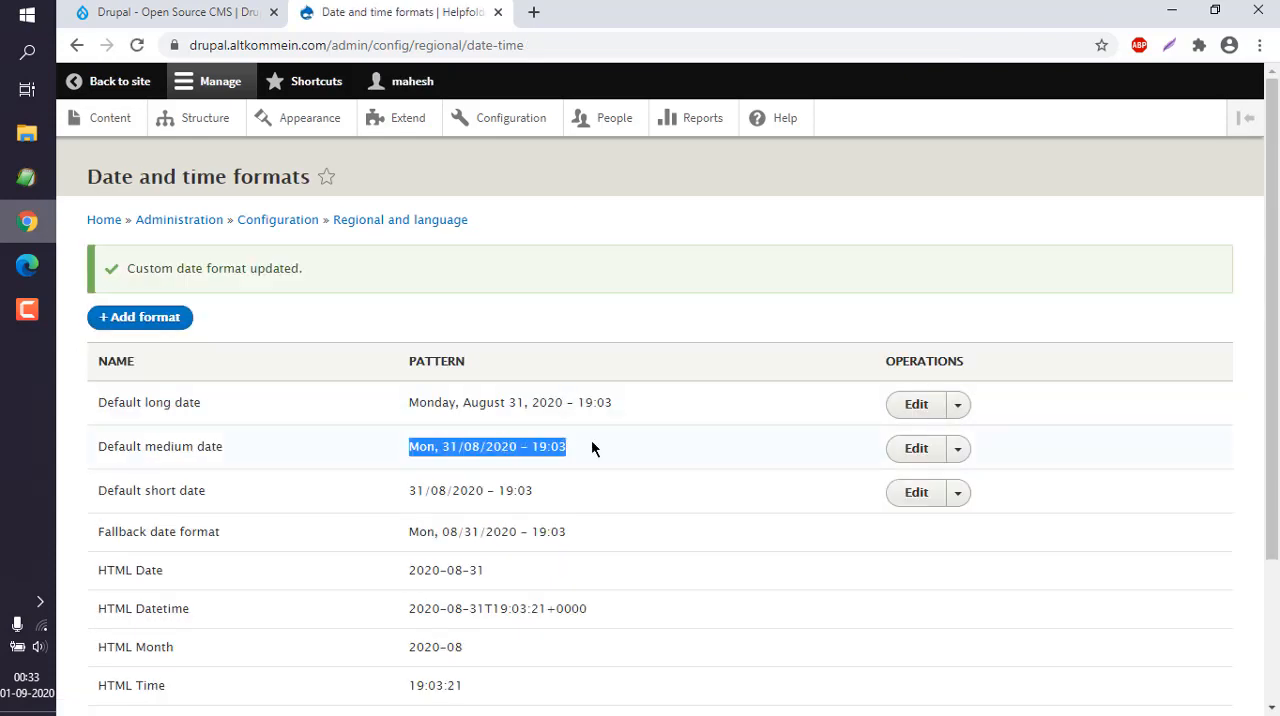
{"action": "left_click", "coordinate": [591, 447]}
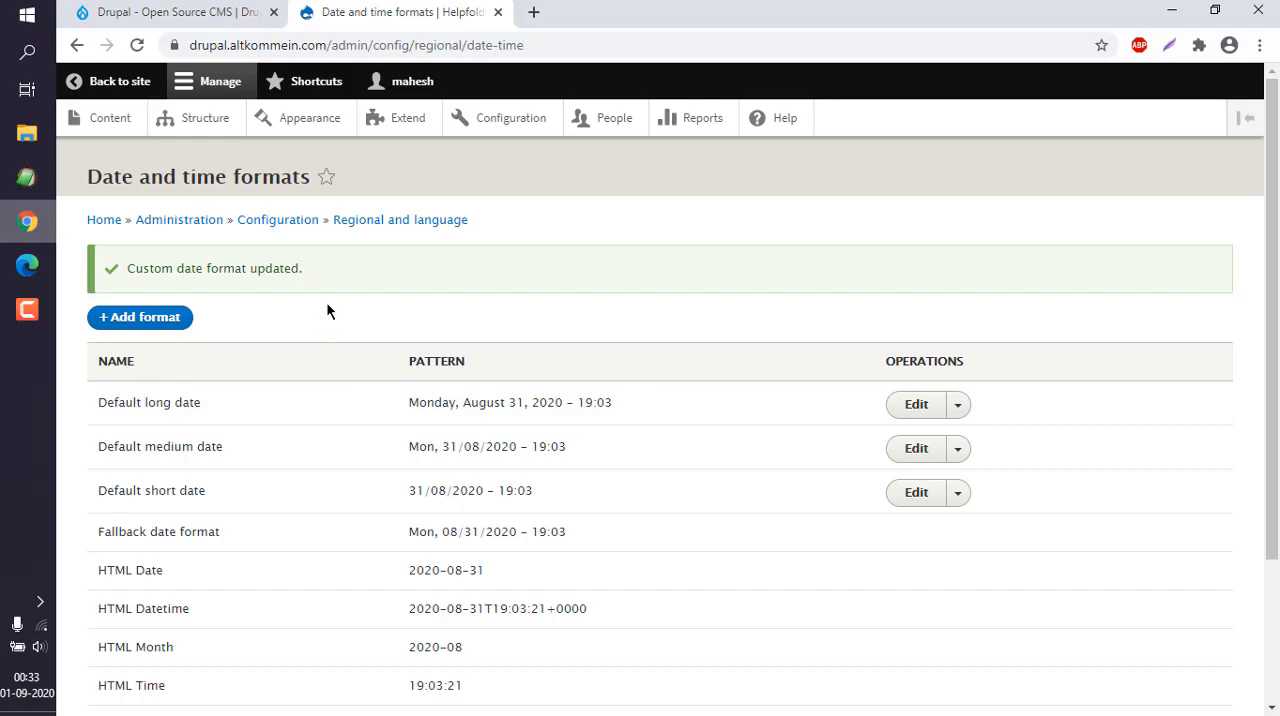
In the site's regional settings, set the default country to India and the first day of the week to Monday.
{"action": "left_click", "coordinate": [306, 224]}
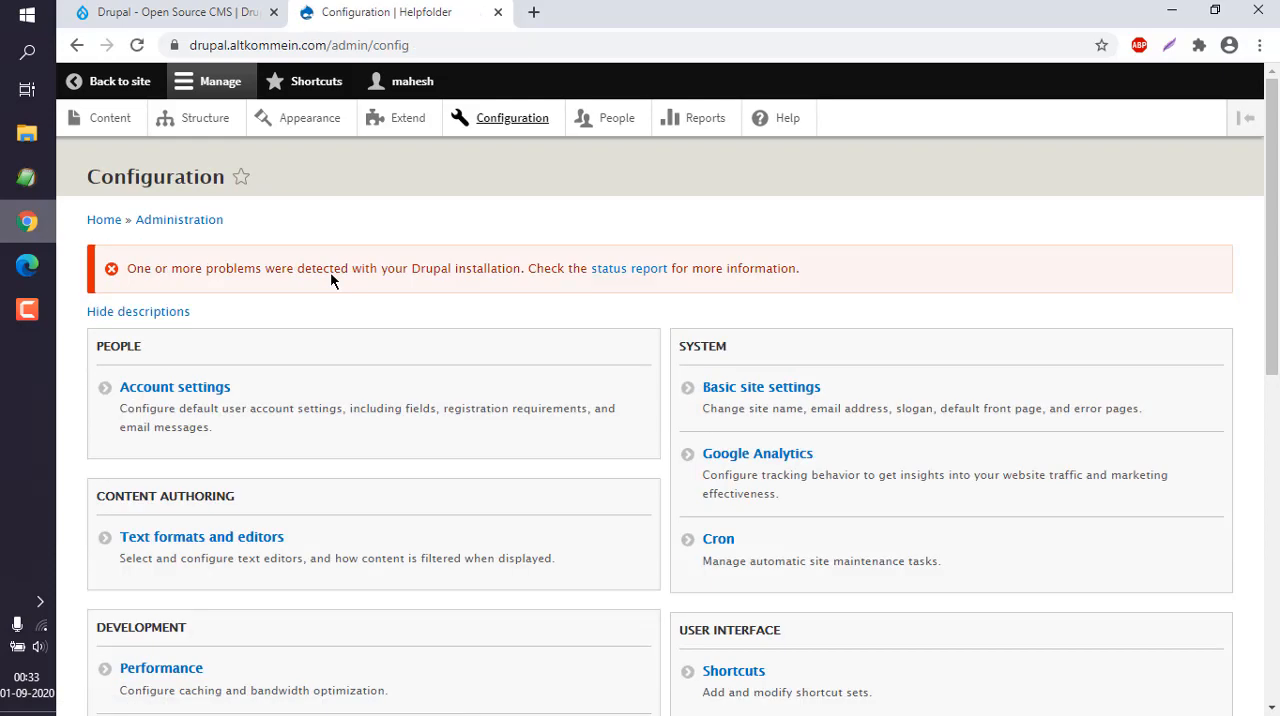
{"action": "scroll", "coordinate": [330, 275], "scroll_direction": "down", "scroll_amount": 10}
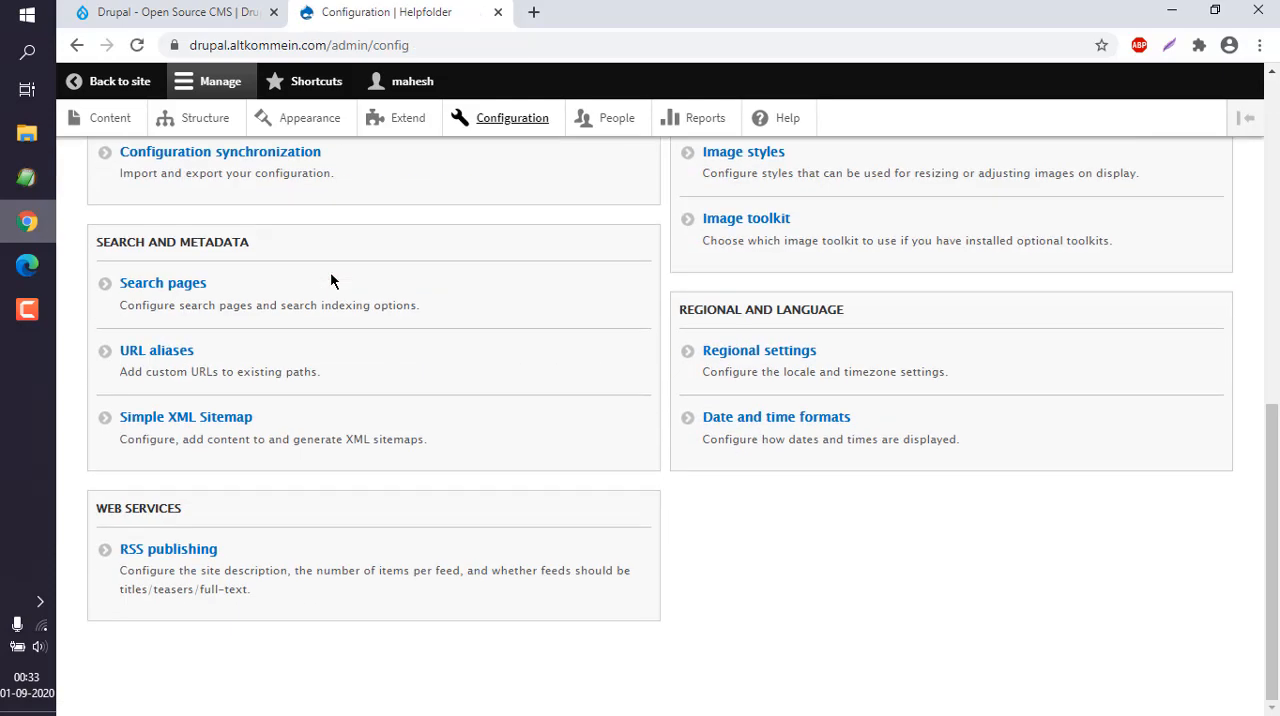
{"action": "left_click", "coordinate": [735, 352]}
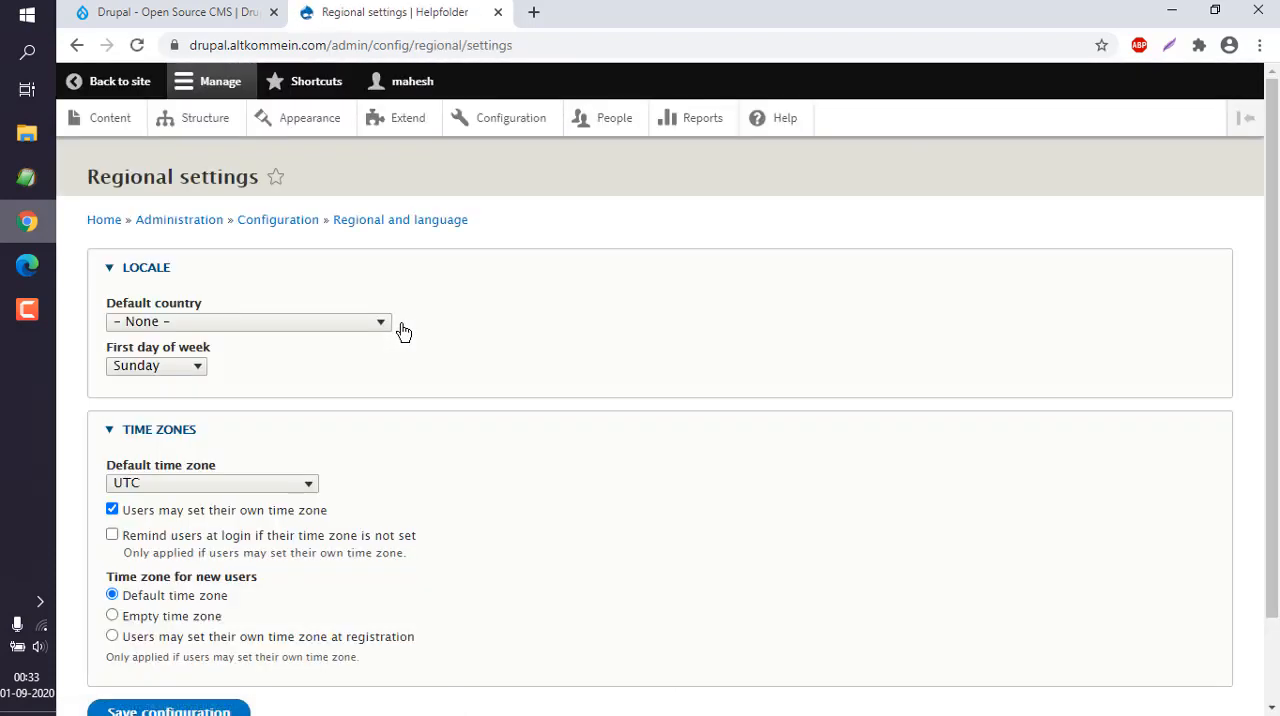
{"action": "left_click", "coordinate": [139, 322]}
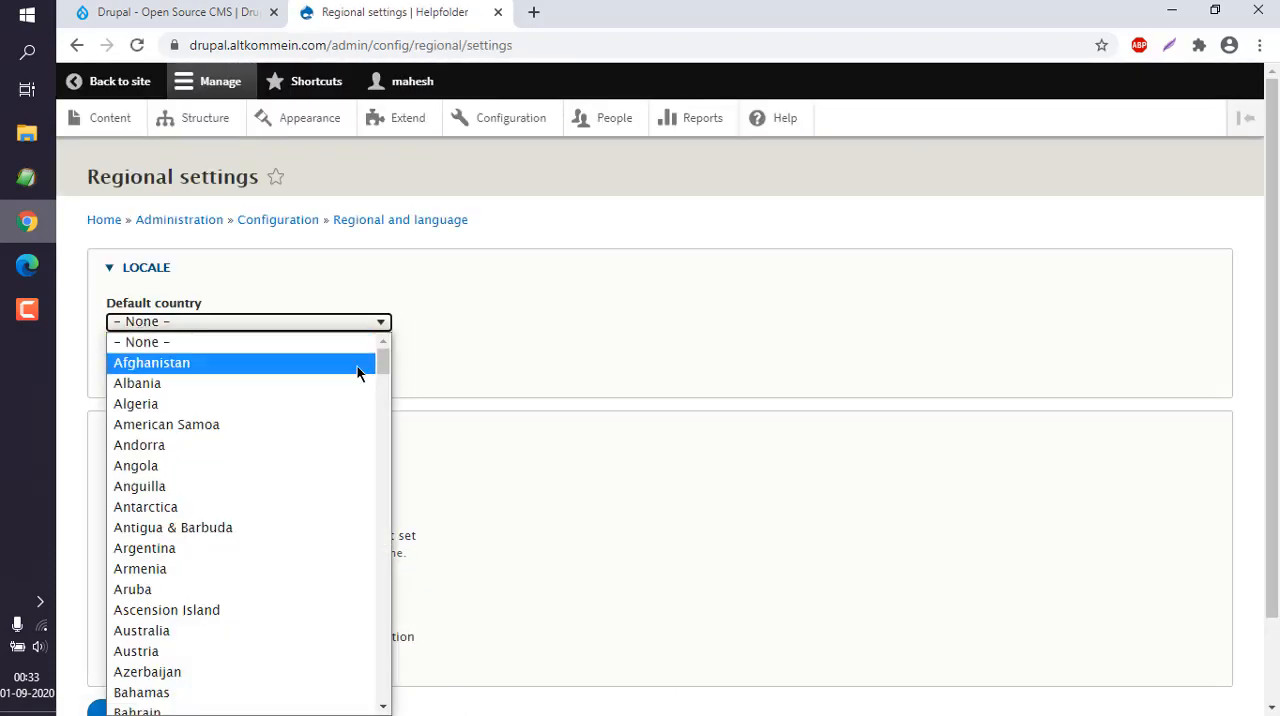
{"action": "left_click_drag", "start_coordinate": [381, 403], "coordinate": [385, 370]}
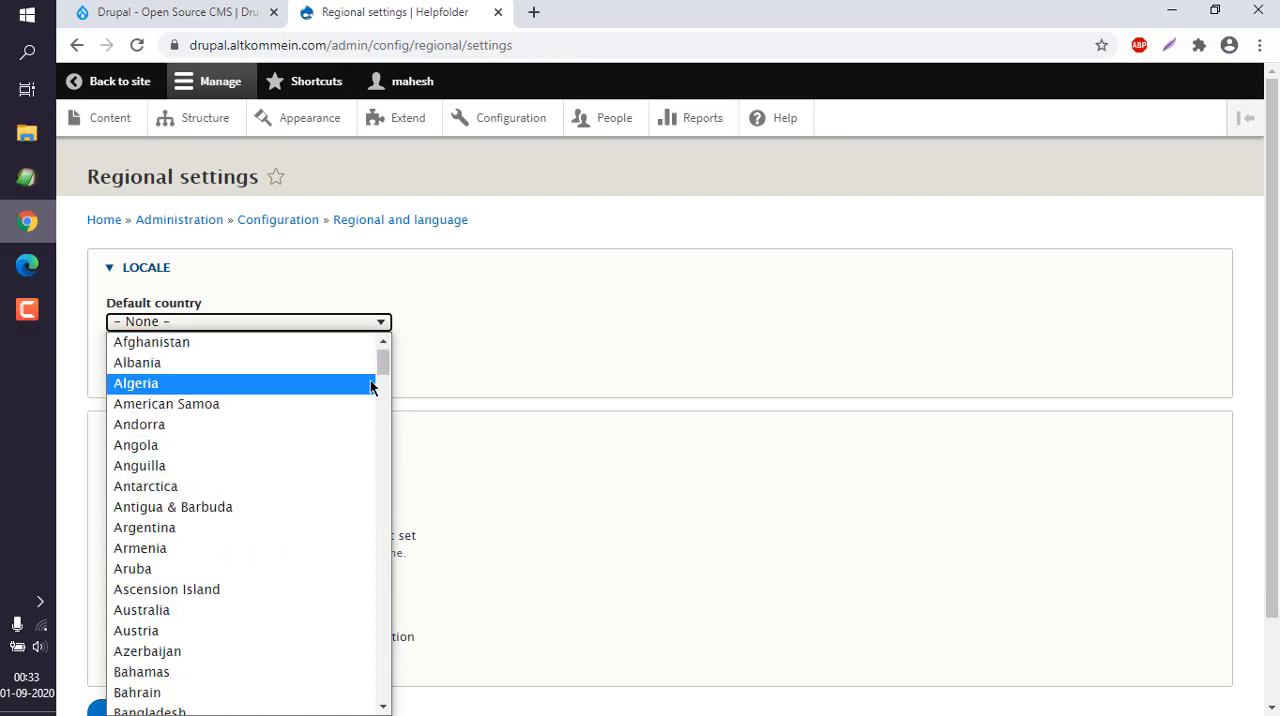
{"action": "type", "text": "in"}
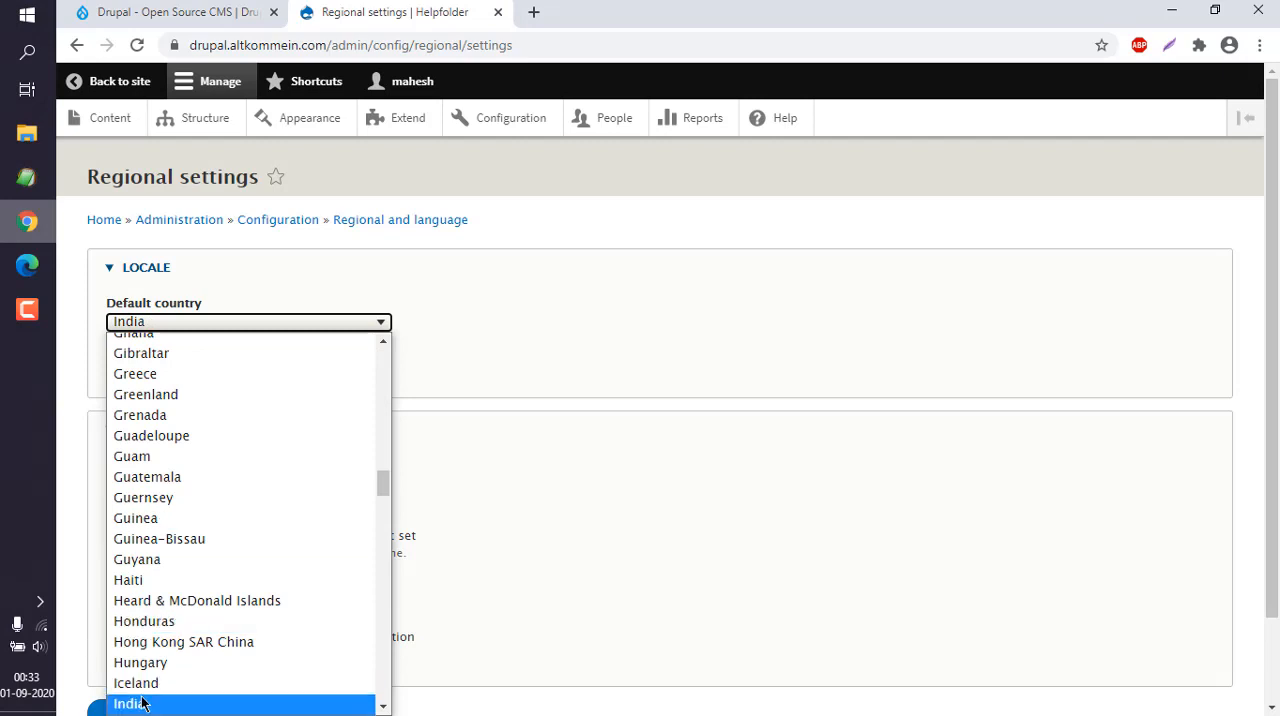
{"action": "left_click", "coordinate": [142, 704]}
{"action": "left_click", "coordinate": [150, 370]}
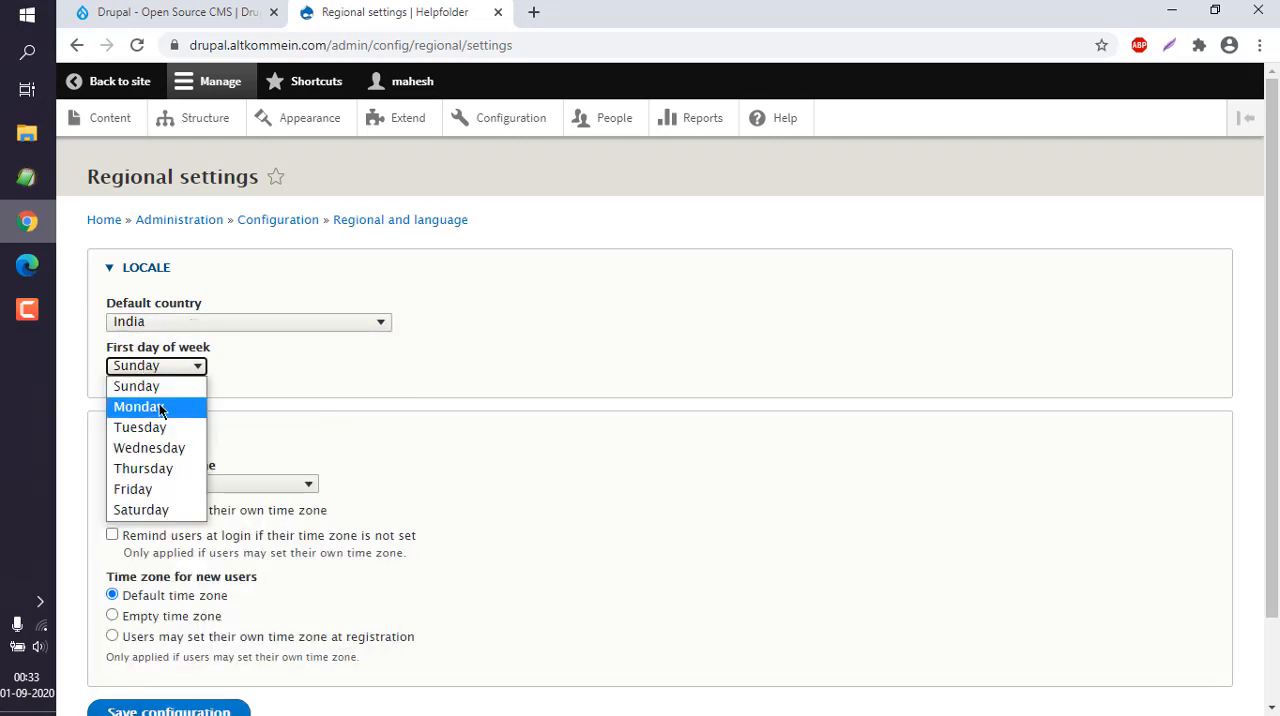
{"action": "left_click", "coordinate": [153, 408]}
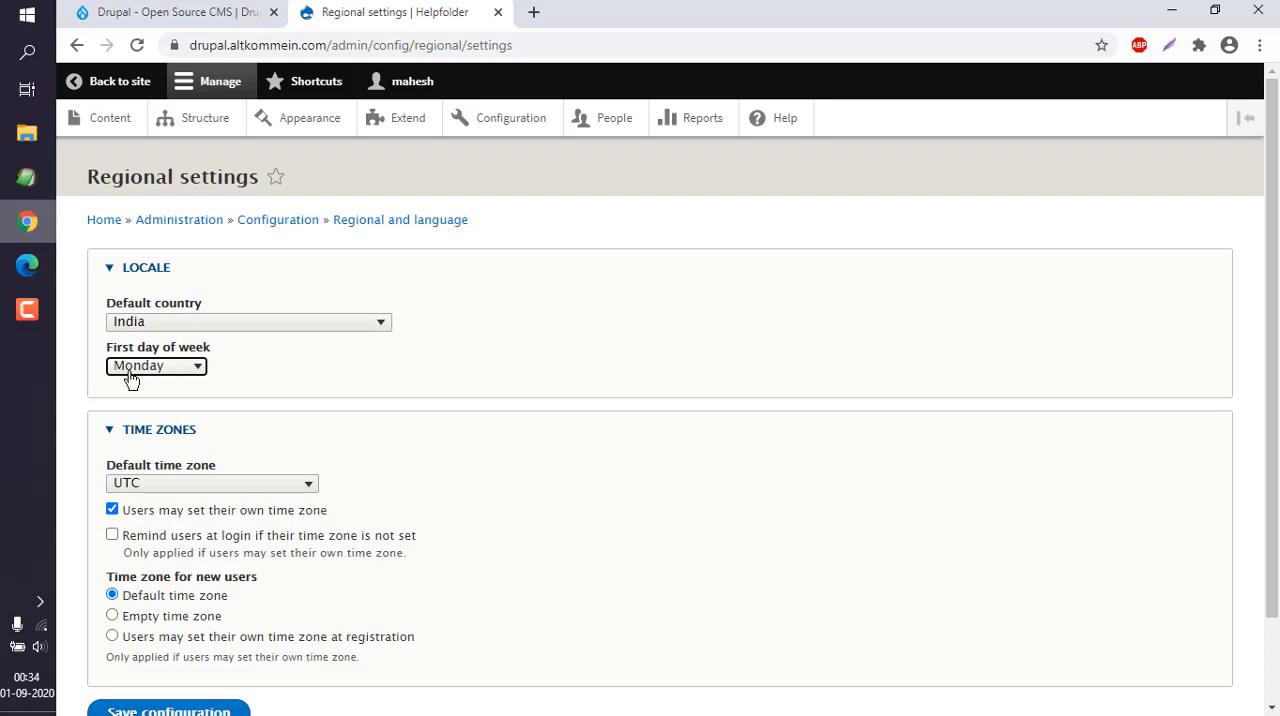
{"action": "left_click", "coordinate": [96, 368]}
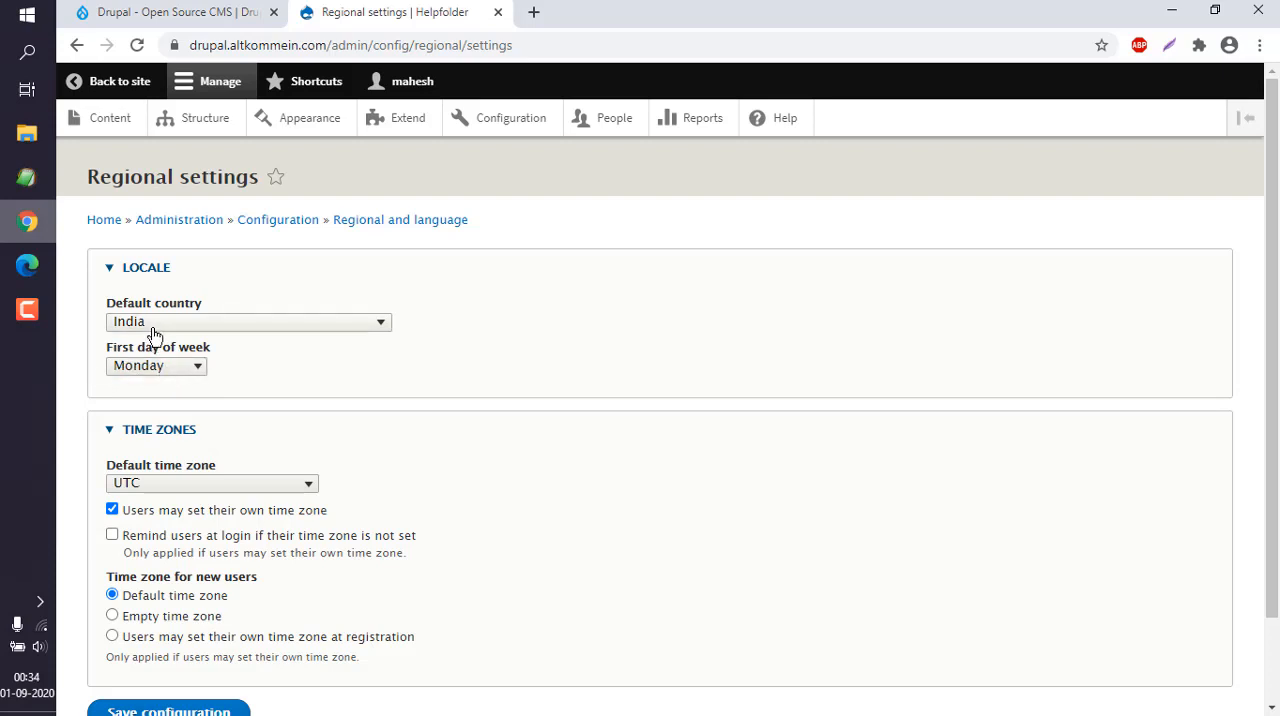
Set the default time zone to Kolkata and save the regional settings.
{"action": "scroll", "coordinate": [1168, 338], "scroll_direction": "down", "scroll_amount": 1}
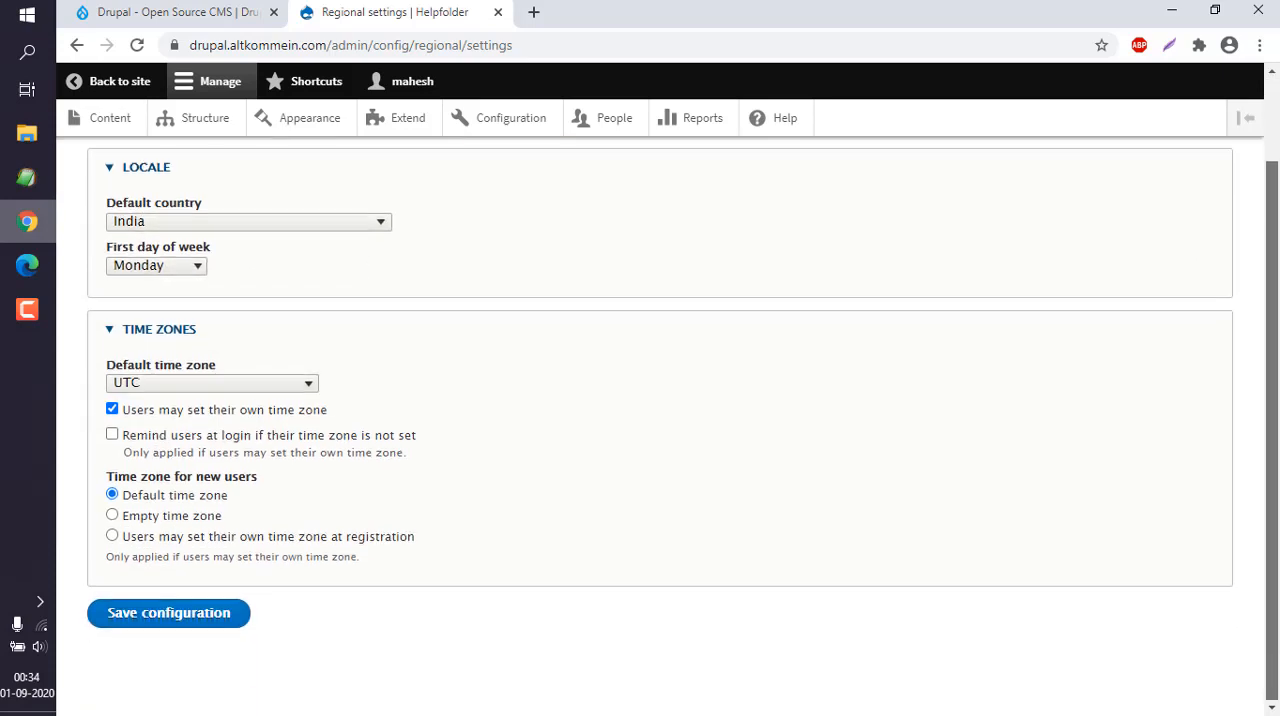
{"action": "left_click", "coordinate": [186, 384]}
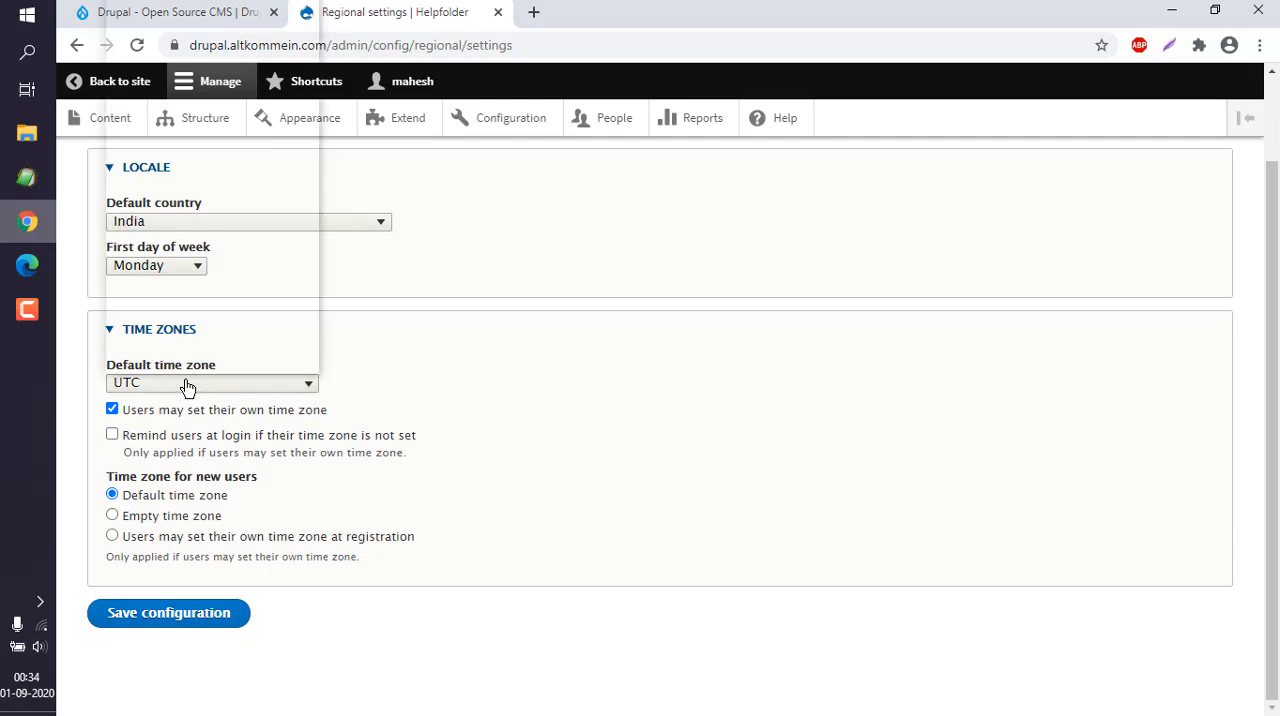
{"action": "left_click_drag", "start_coordinate": [312, 357], "coordinate": [313, 322]}
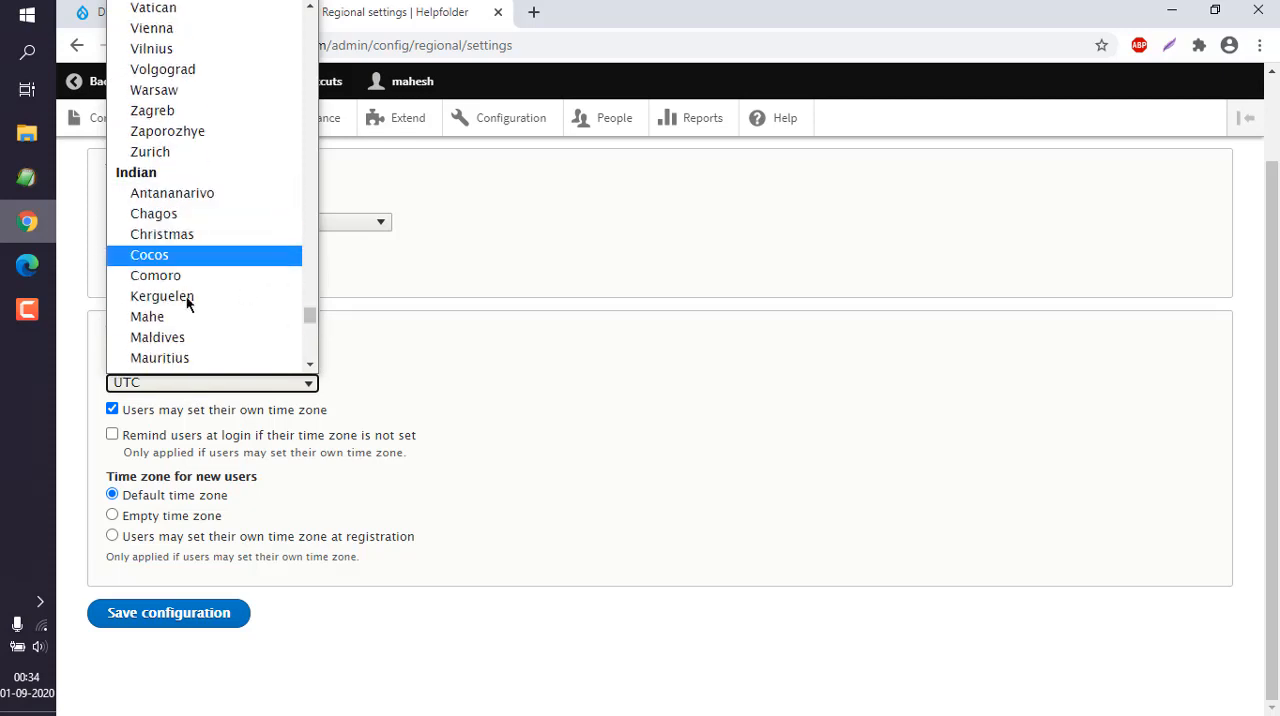
{"action": "left_click_drag", "start_coordinate": [309, 316], "coordinate": [309, 322]}
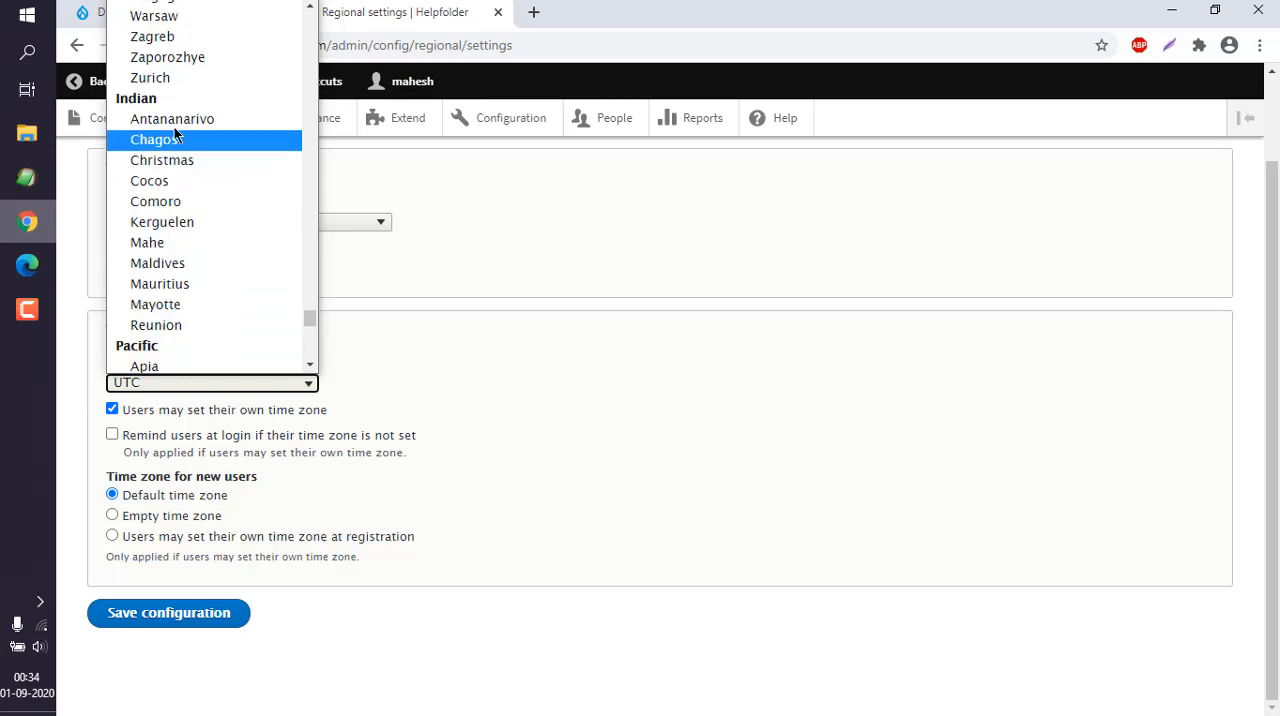
{"action": "left_click_drag", "start_coordinate": [310, 320], "coordinate": [299, 220]}
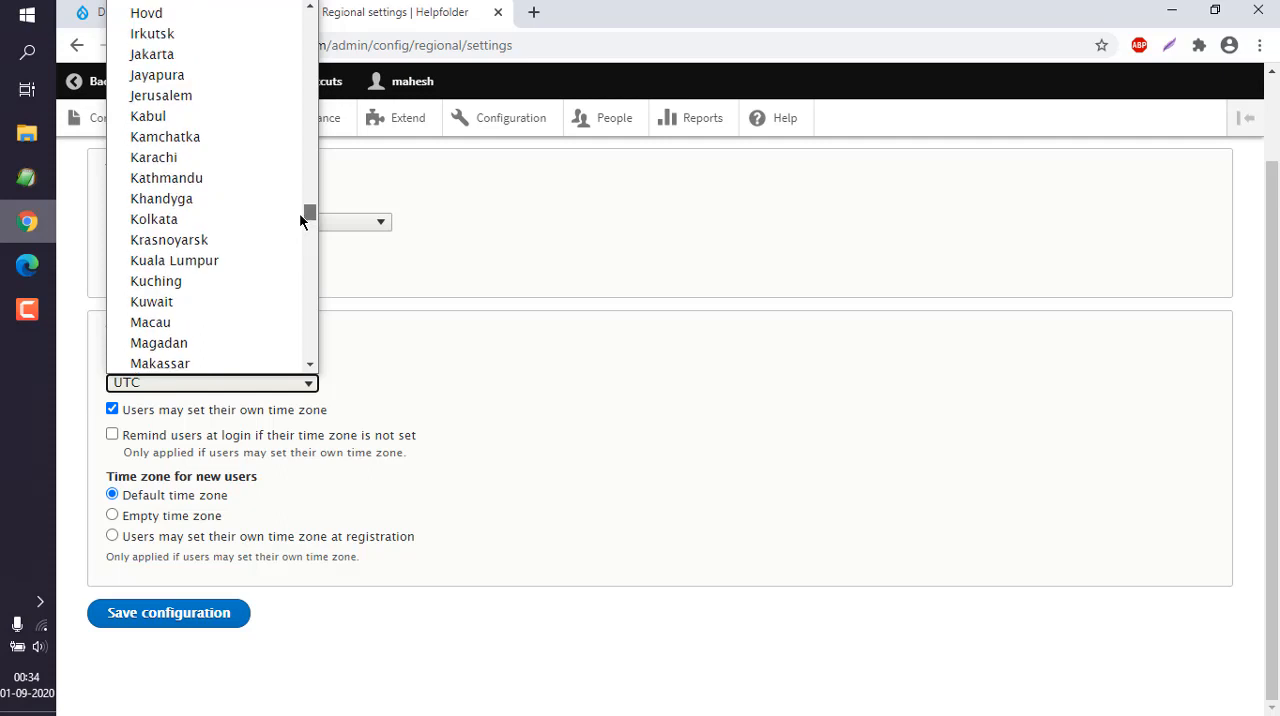
{"action": "left_click", "coordinate": [166, 222]}
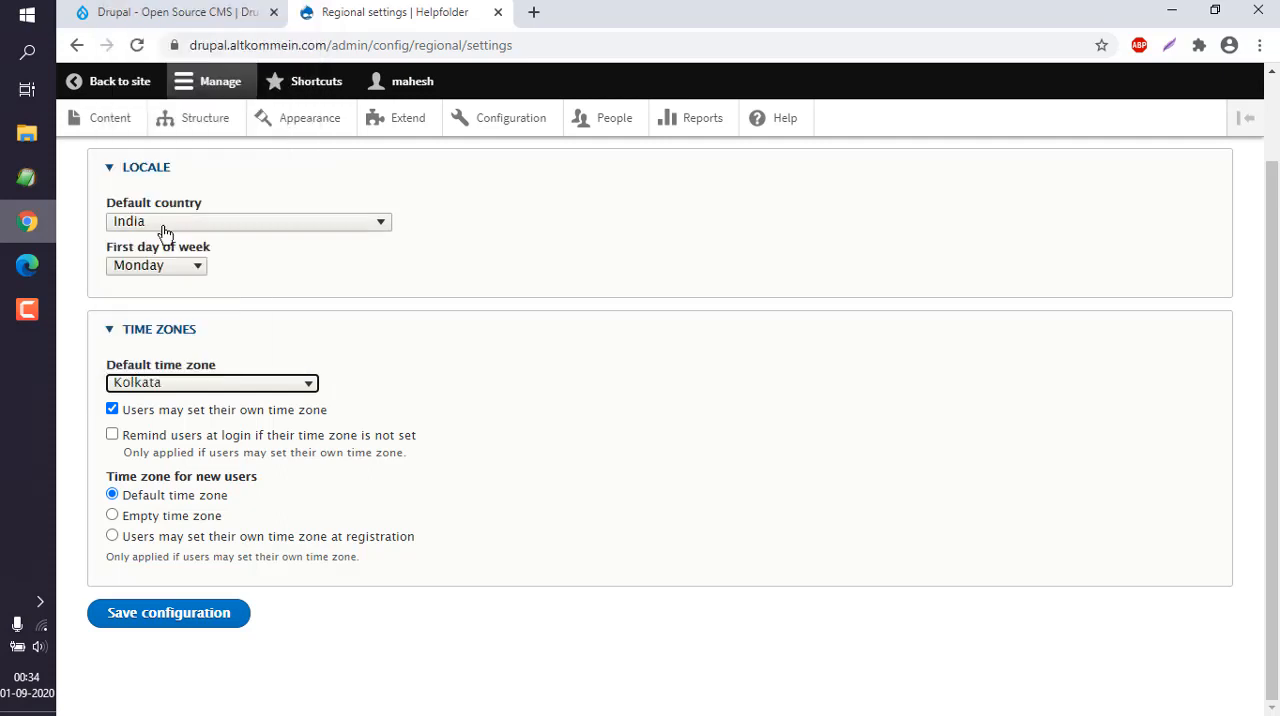
{"action": "left_click", "coordinate": [253, 352]}
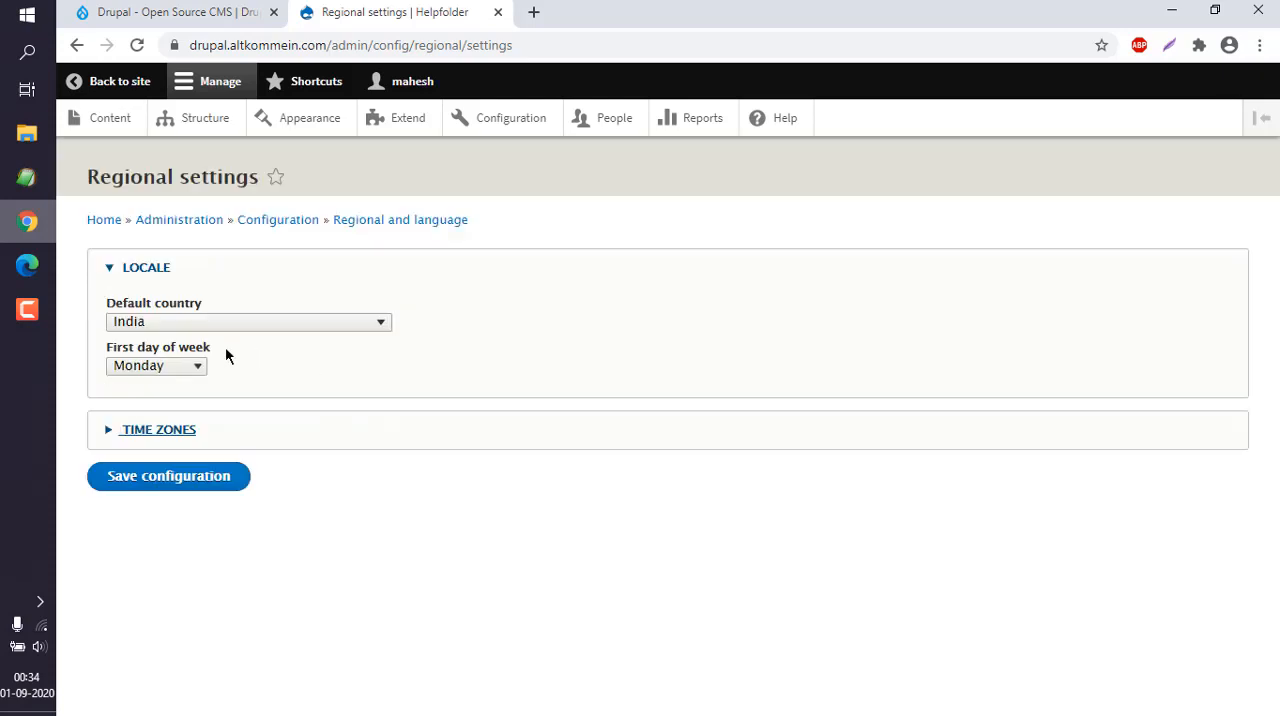
{"action": "left_click", "coordinate": [296, 433]}
{"action": "scroll", "coordinate": [537, 433], "scroll_direction": "down", "scroll_amount": 1}
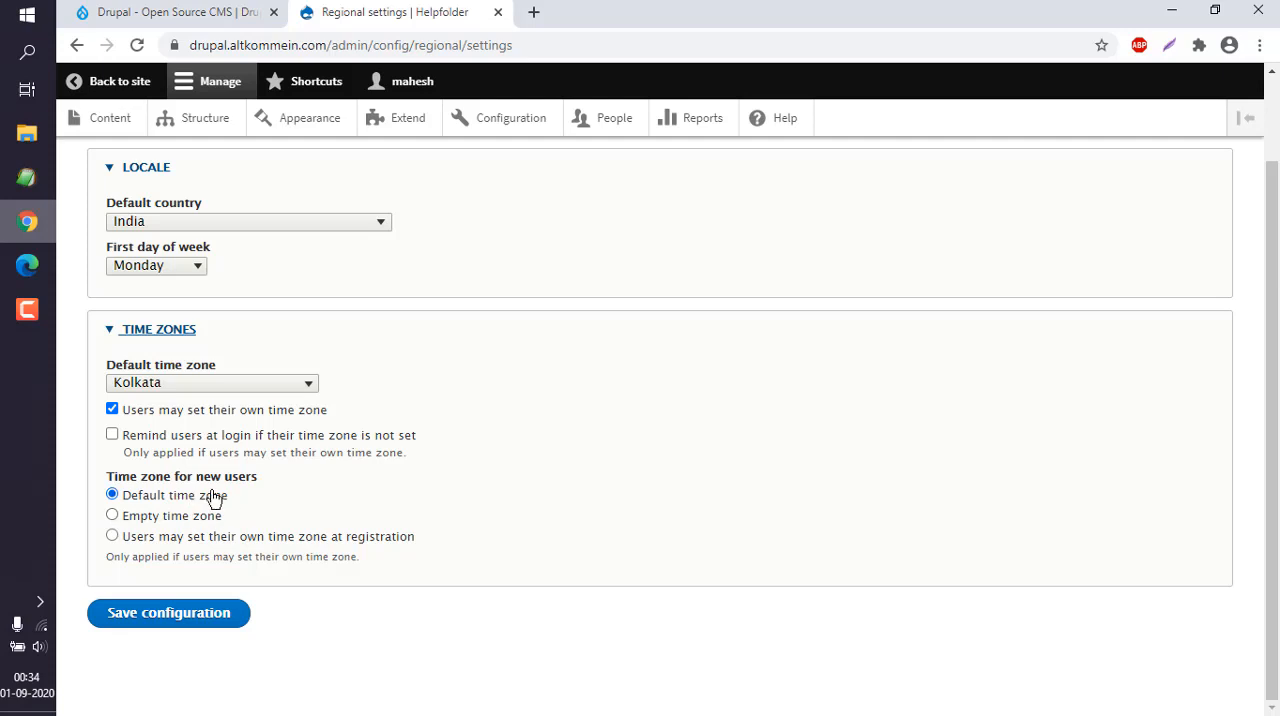
{"action": "left_click", "coordinate": [188, 616]}
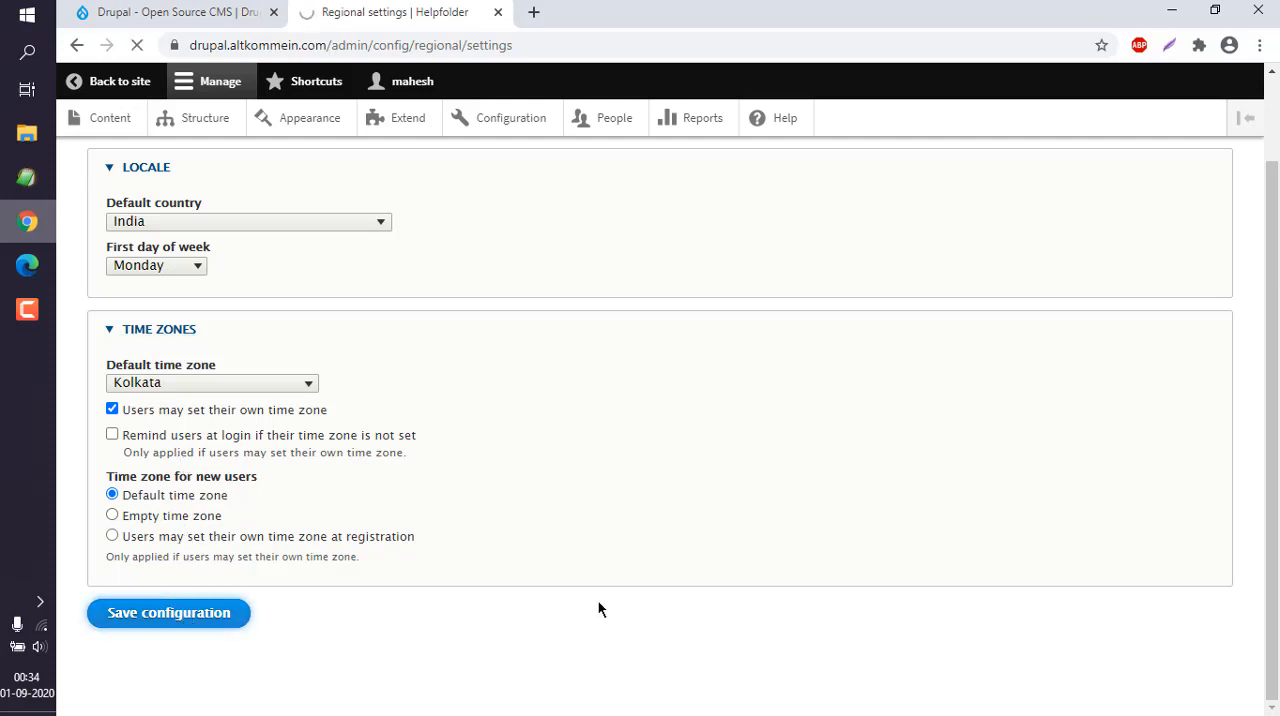